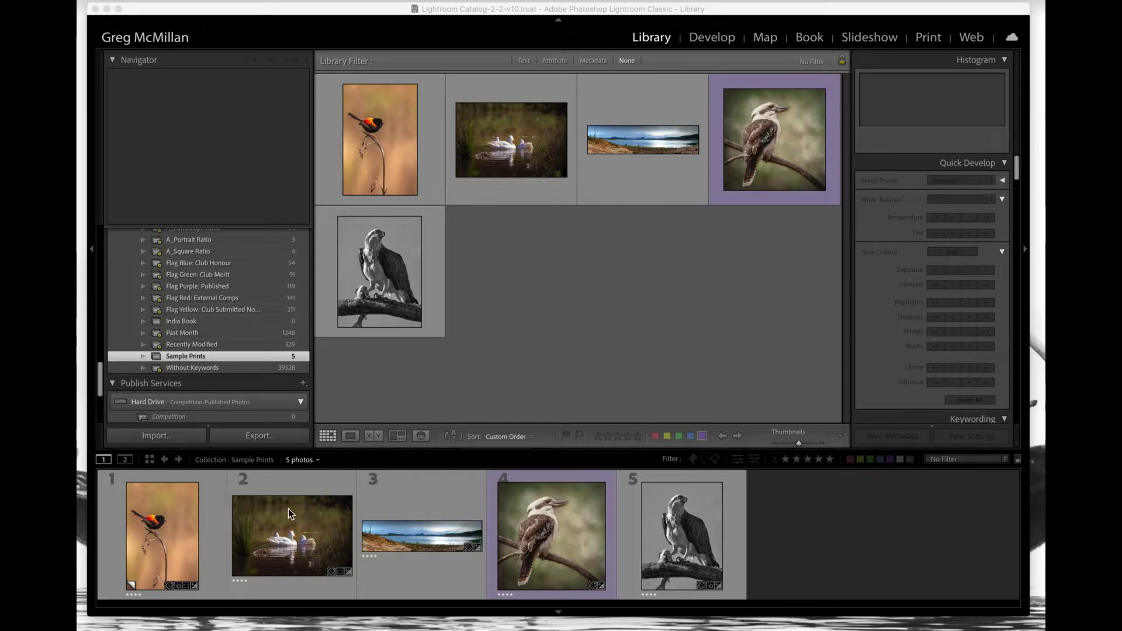
# - Send the first photo, the red and black bird, to the Print module and set its page to A3 portrait
pyautogui.click(208, 513)
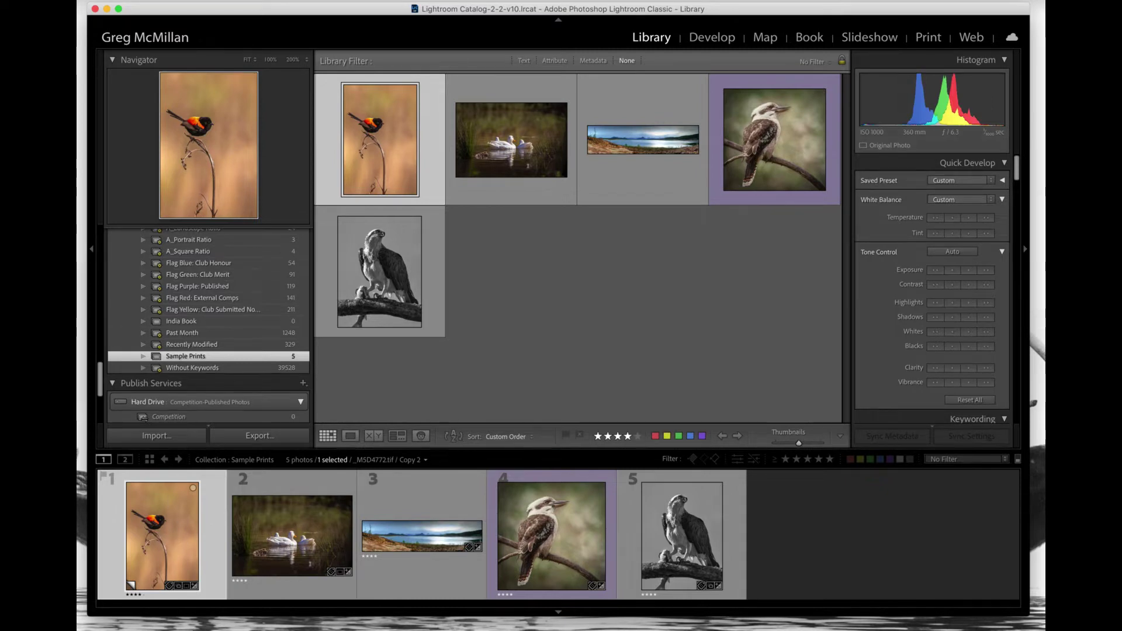
pyautogui.click(935, 40)
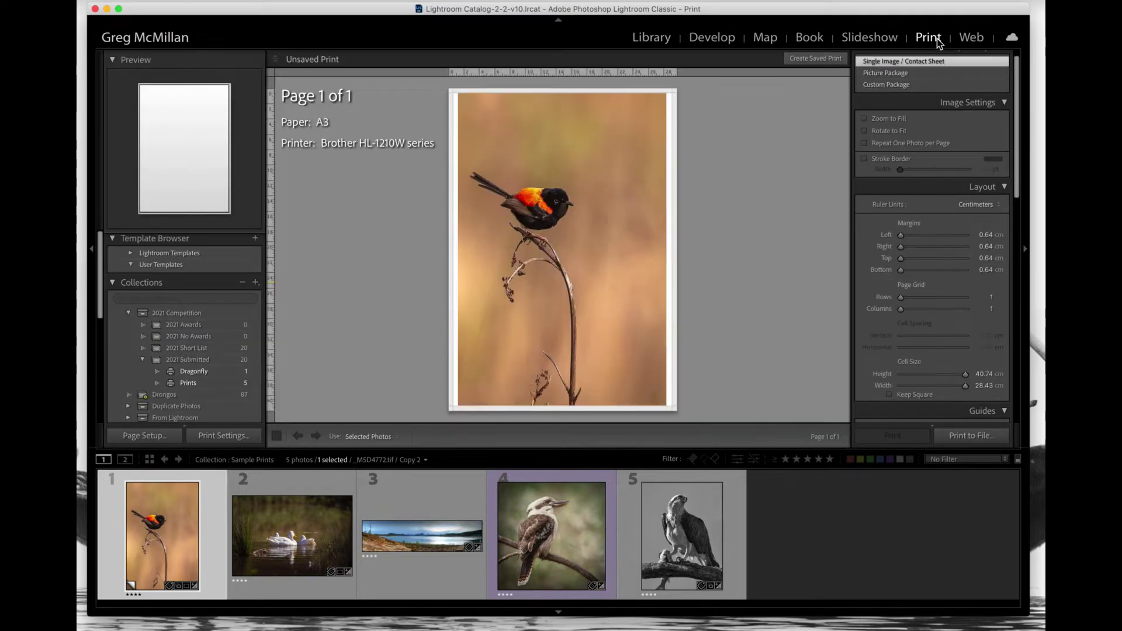
pyautogui.click(163, 435)
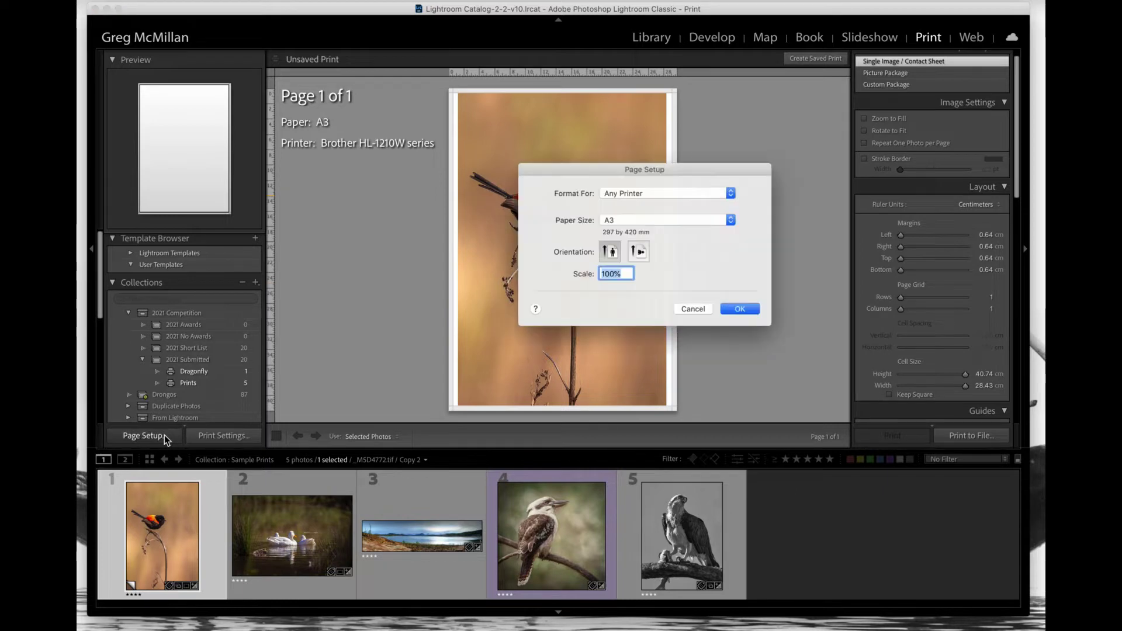
pyautogui.click(628, 222)
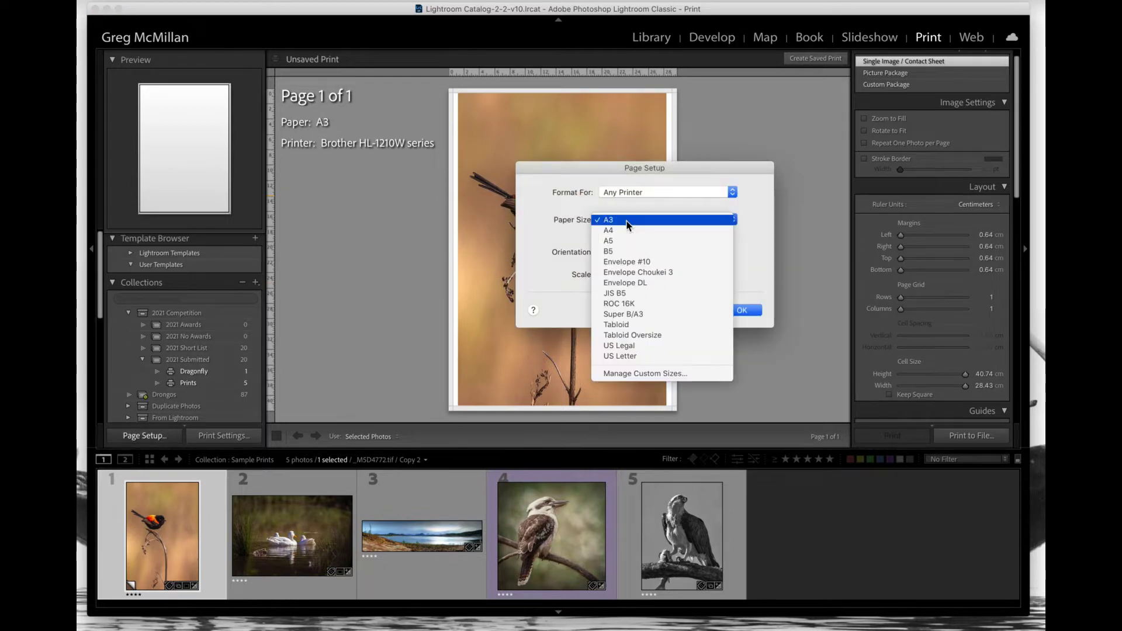
pyautogui.click(627, 224)
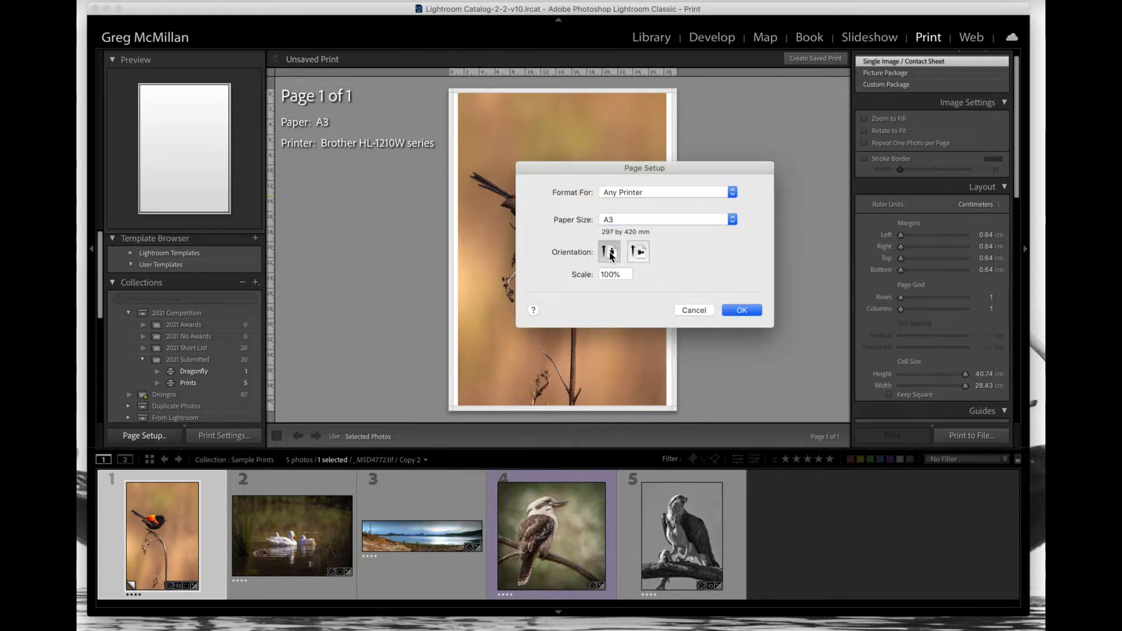
pyautogui.click(746, 311)
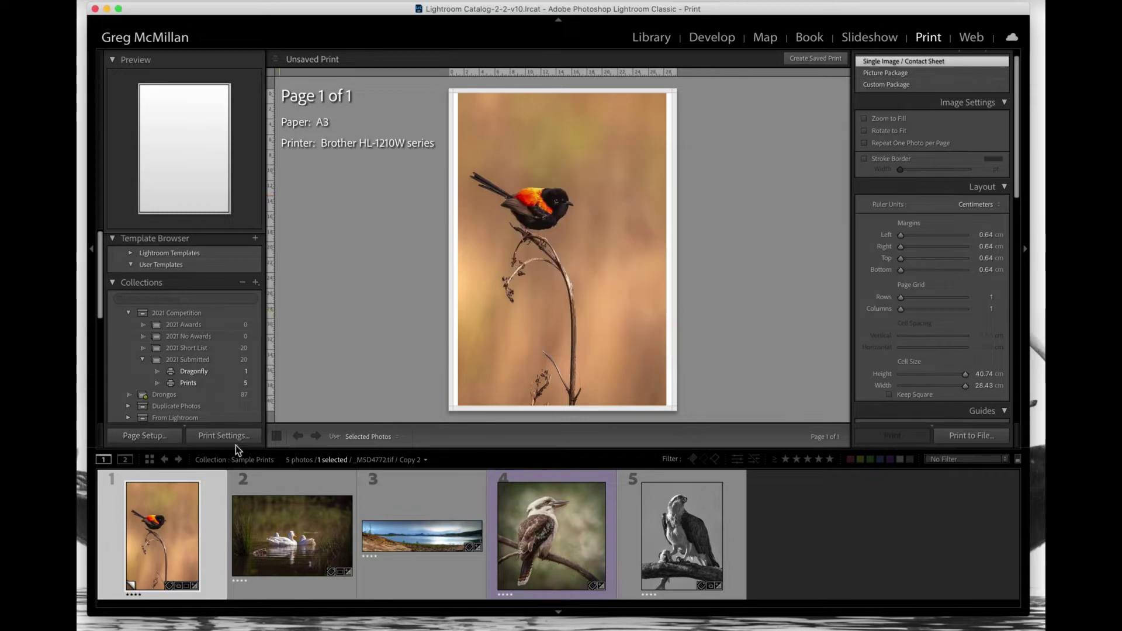
# - Try landscape orientation for the A3 page, and return it to portrait
pyautogui.click(144, 436)
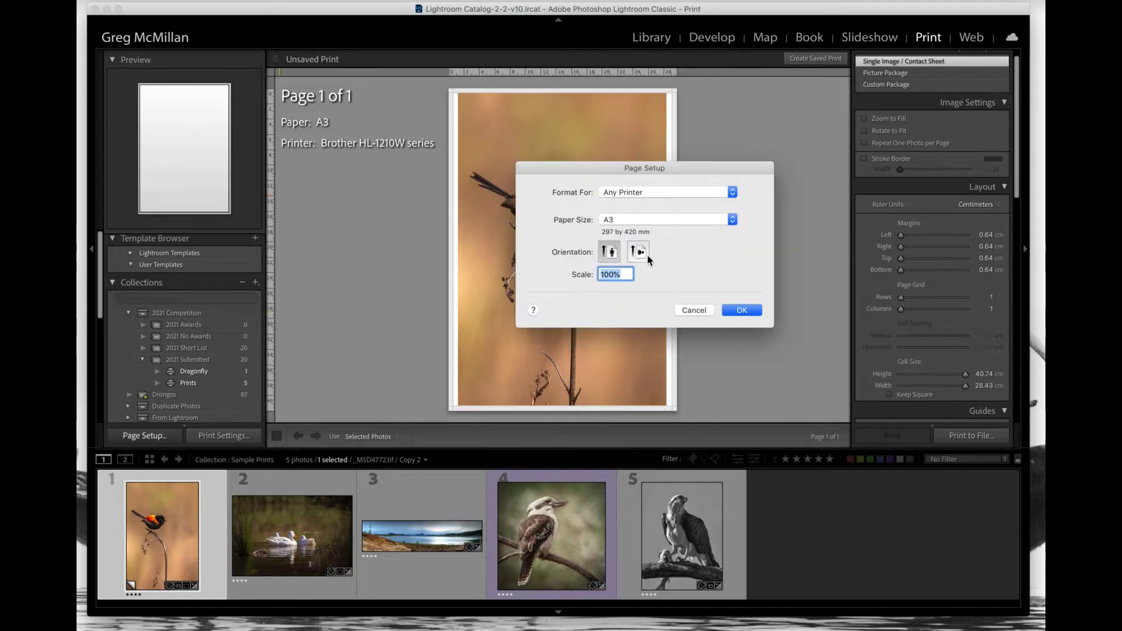
pyautogui.click(642, 256)
pyautogui.click(741, 310)
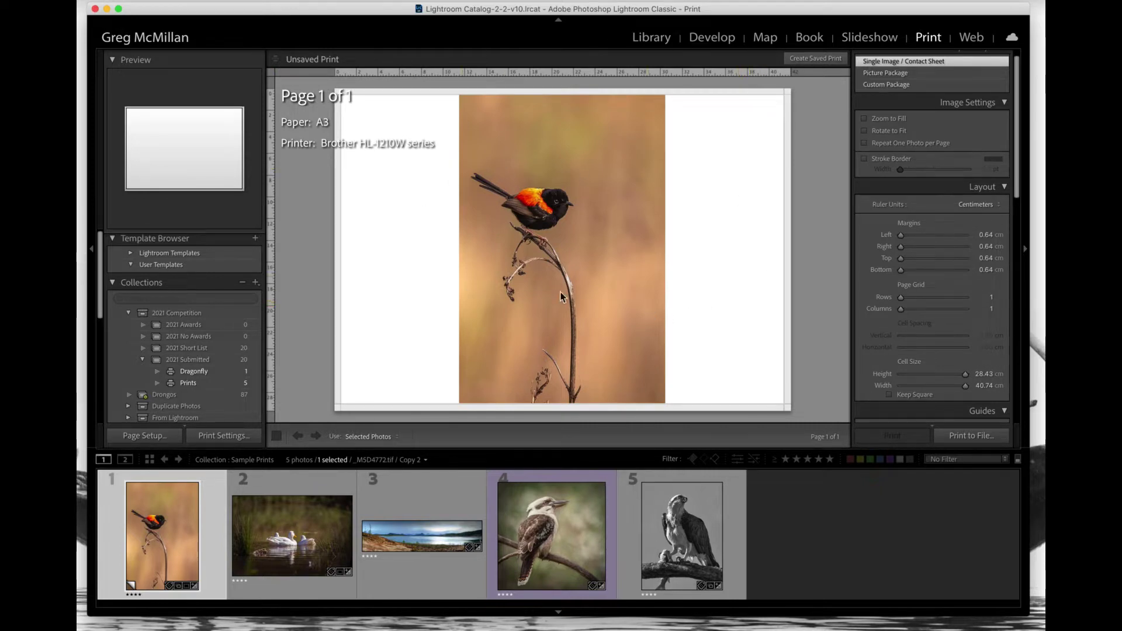
pyautogui.click(142, 433)
pyautogui.click(610, 255)
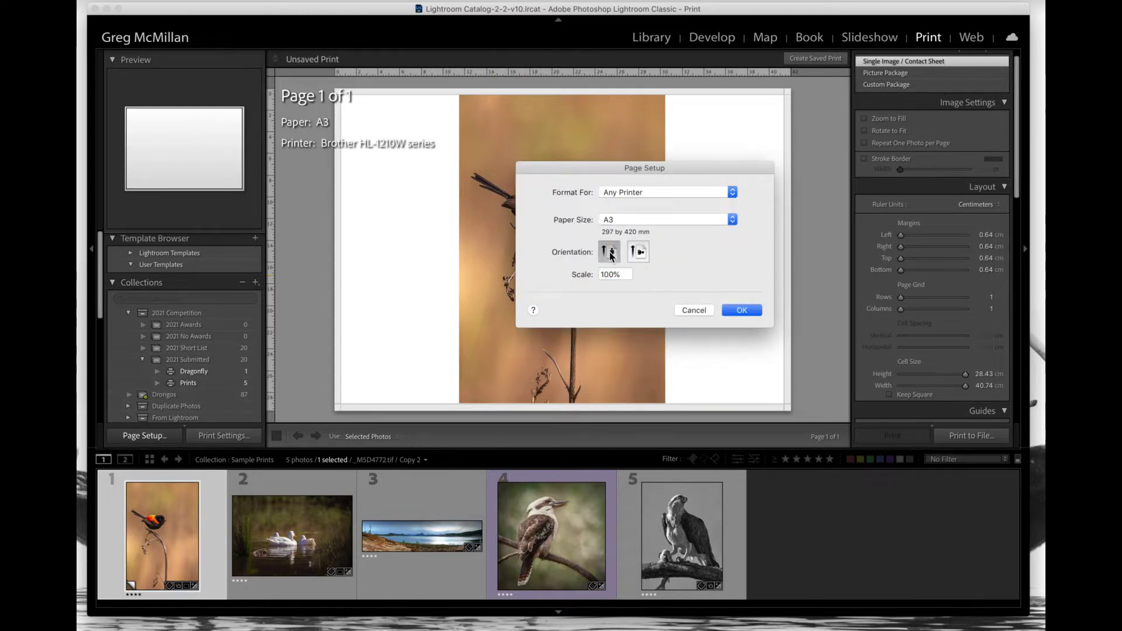
pyautogui.click(739, 310)
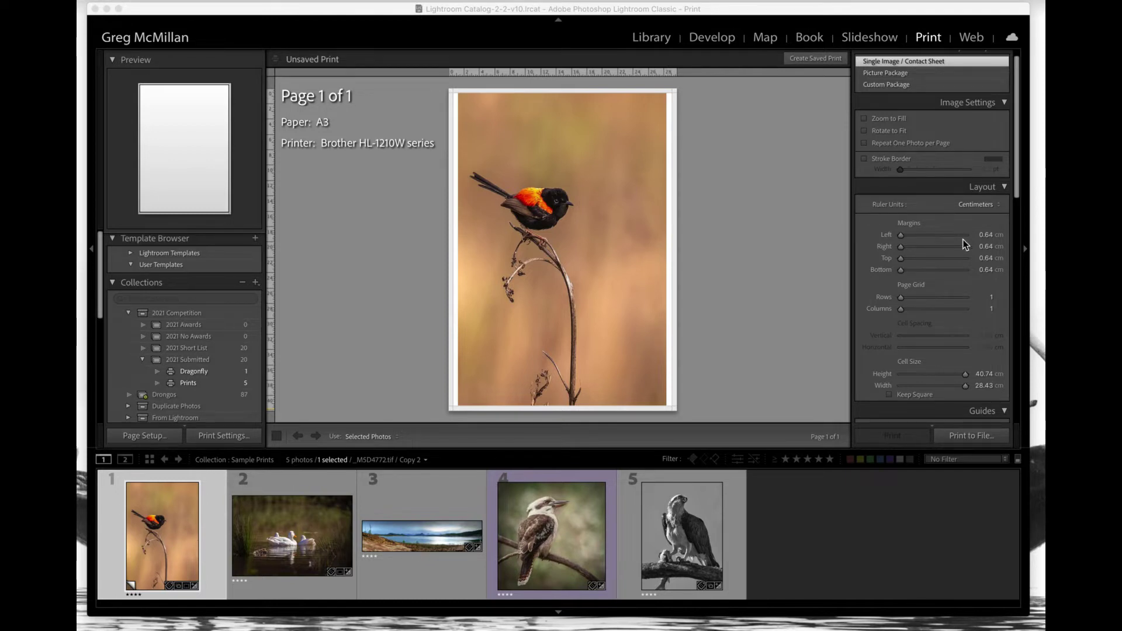
# - Examine the print layout's margins, page grid, cell size, guides and page options
pyautogui.scroll(-2, 965, 244)
pyautogui.scroll(-1, 965, 244)
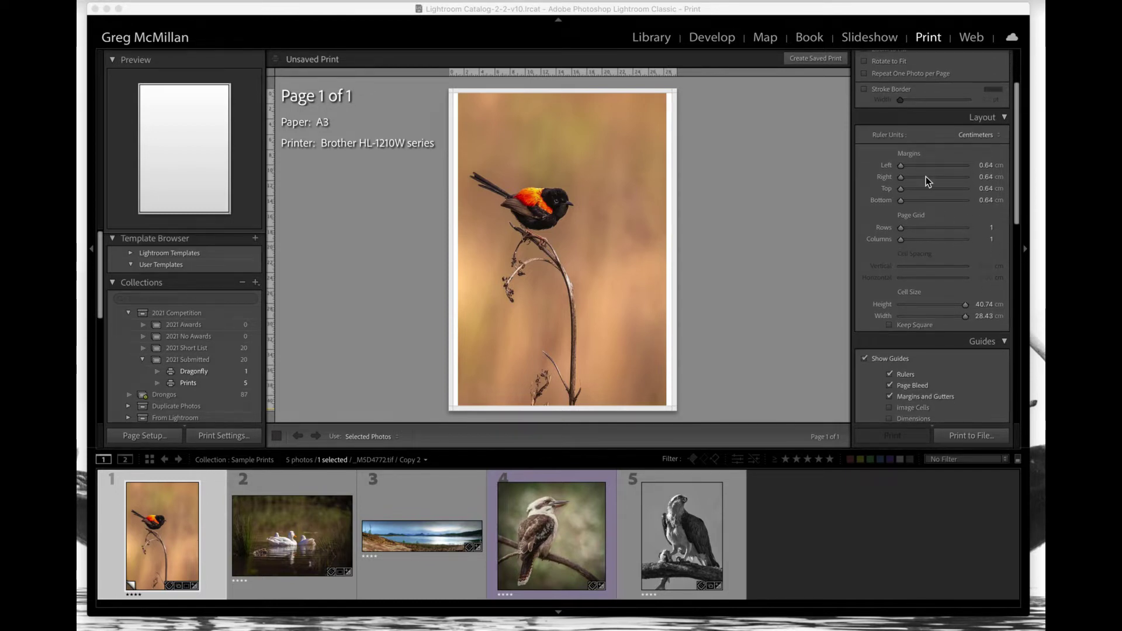
pyautogui.click(901, 167)
pyautogui.moveTo(903, 179); pyautogui.dragTo(893, 202)
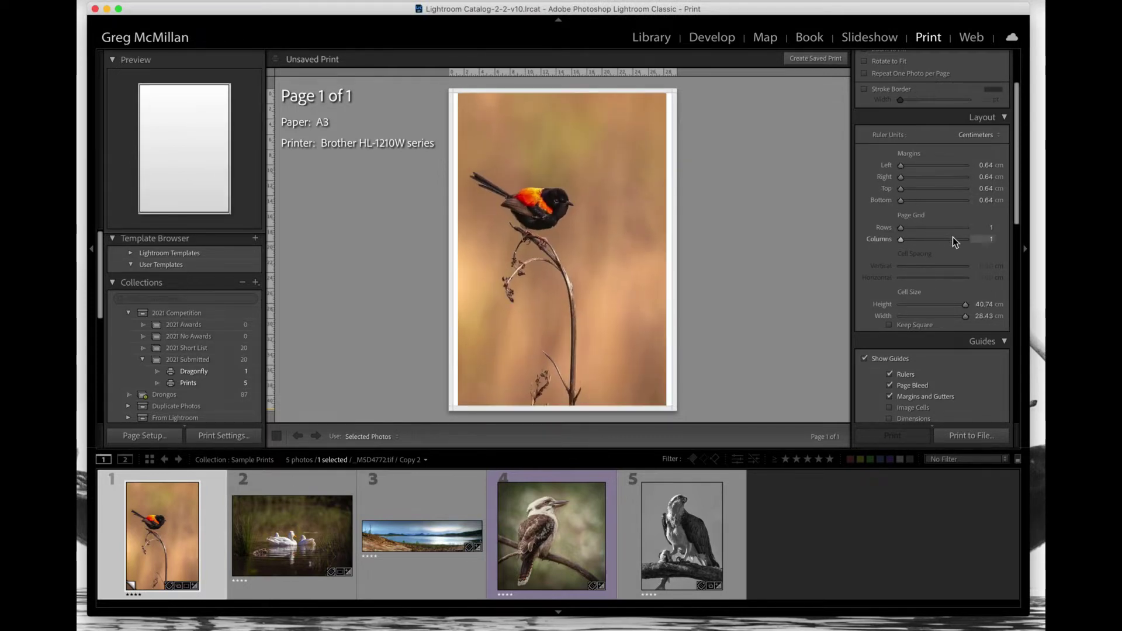
pyautogui.scroll(-5, 953, 237)
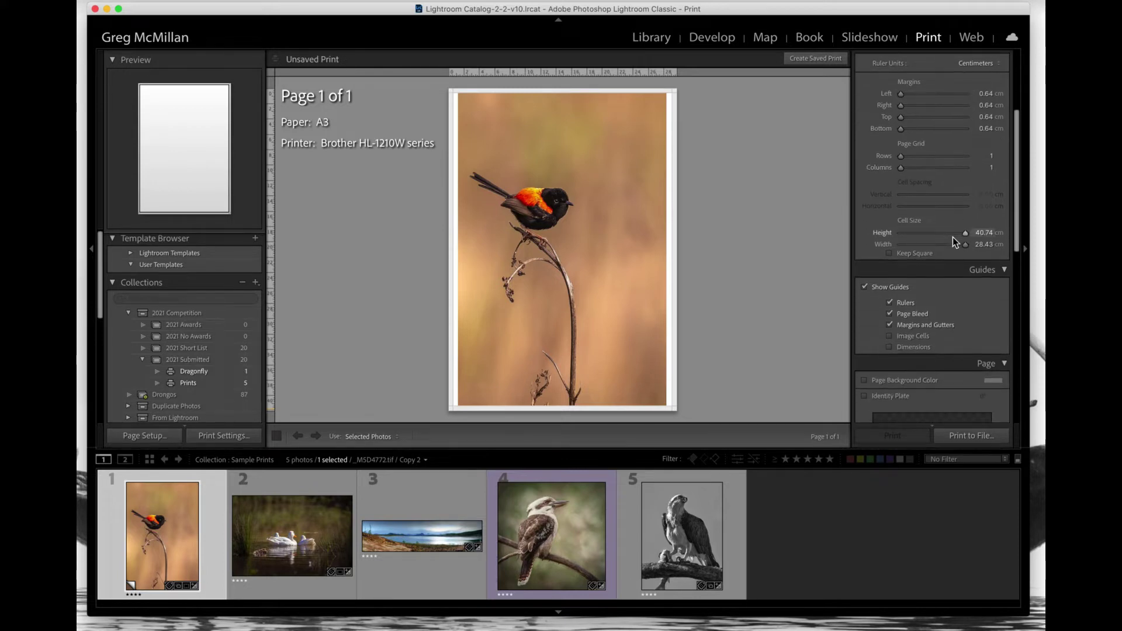
pyautogui.scroll(-7, 952, 242)
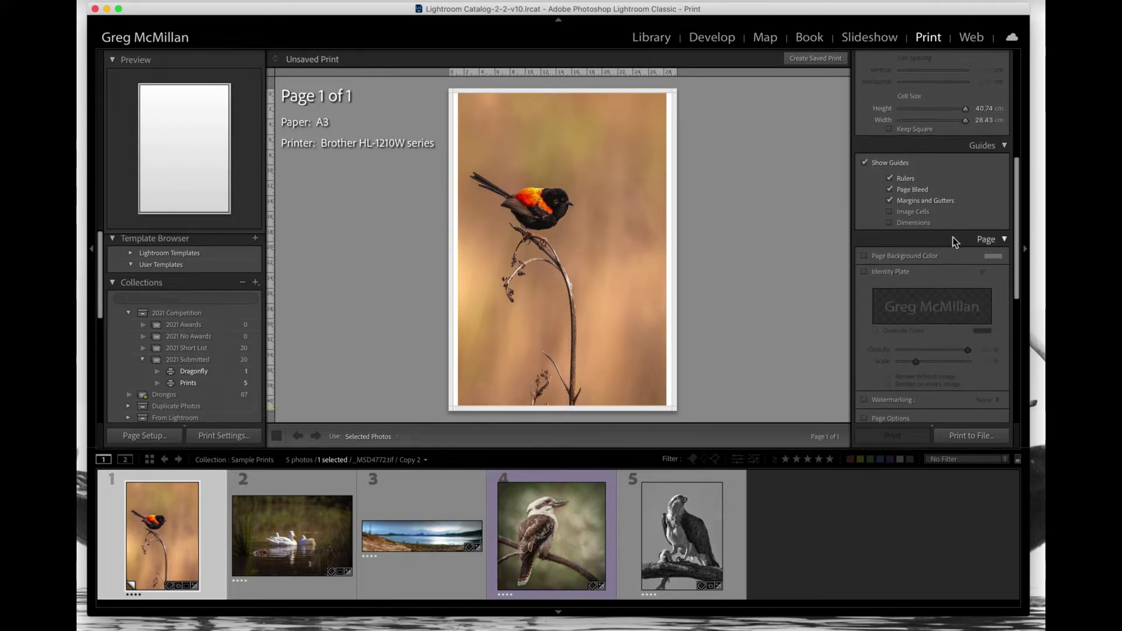
pyautogui.scroll(-1, 952, 237)
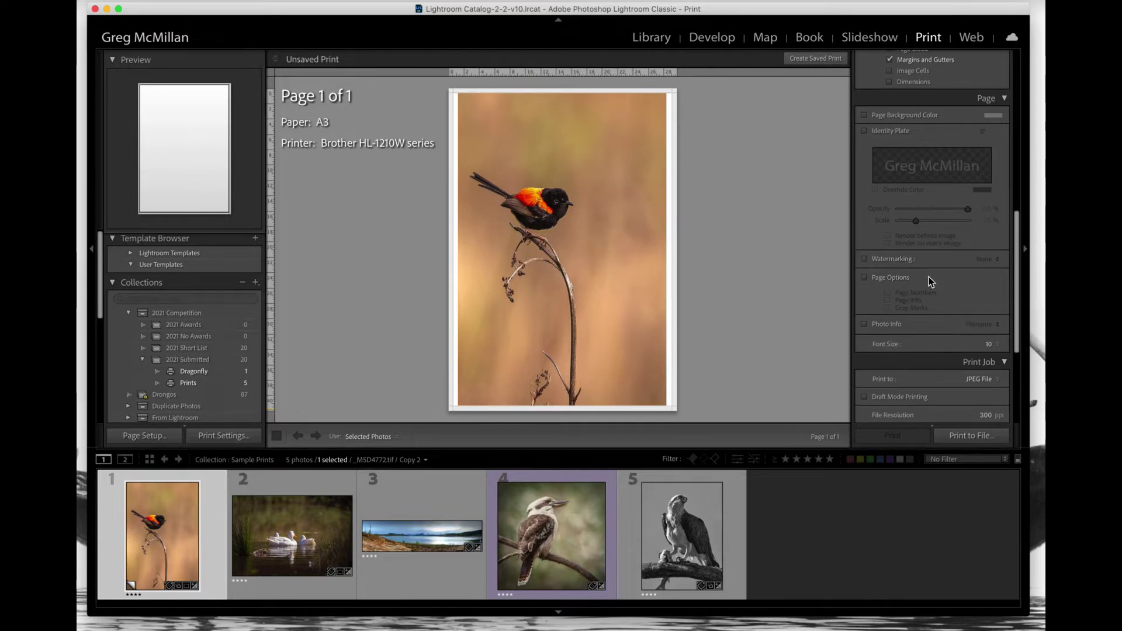
# - Set the print job to output a JPEG File and review its colour profile choices, using sRGB
pyautogui.scroll(-4, 929, 278)
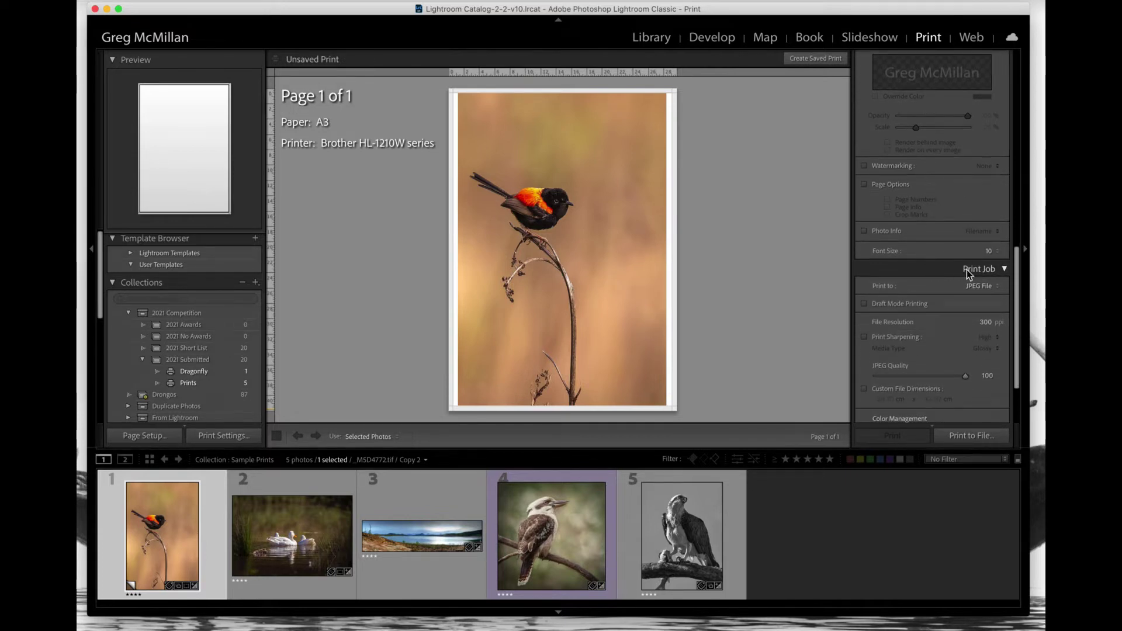
pyautogui.click(977, 286)
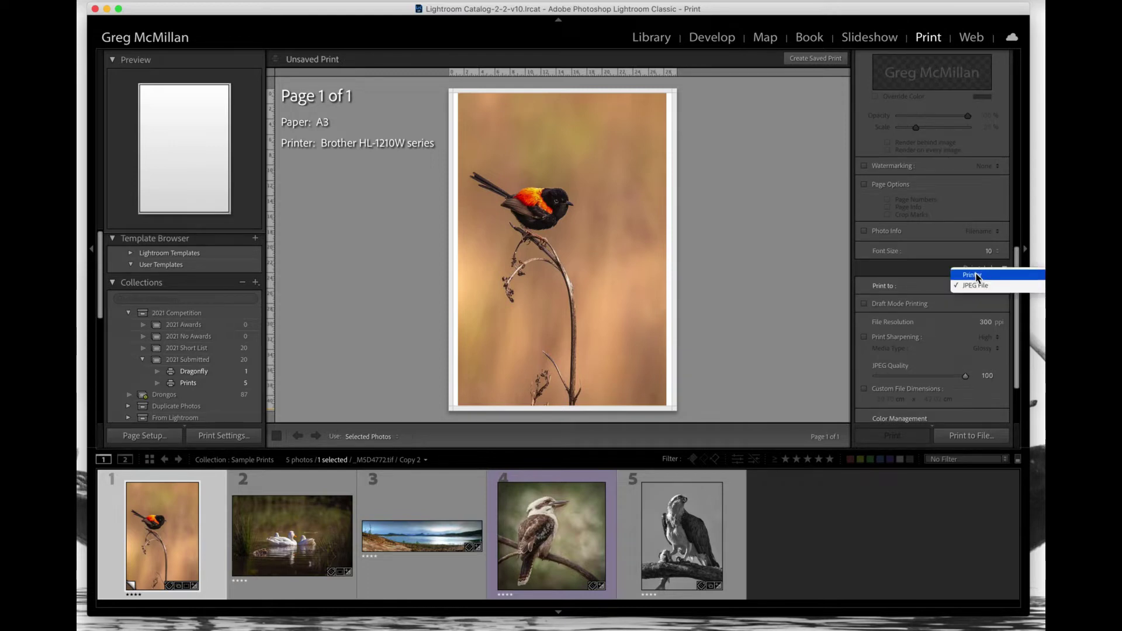
pyautogui.click(976, 286)
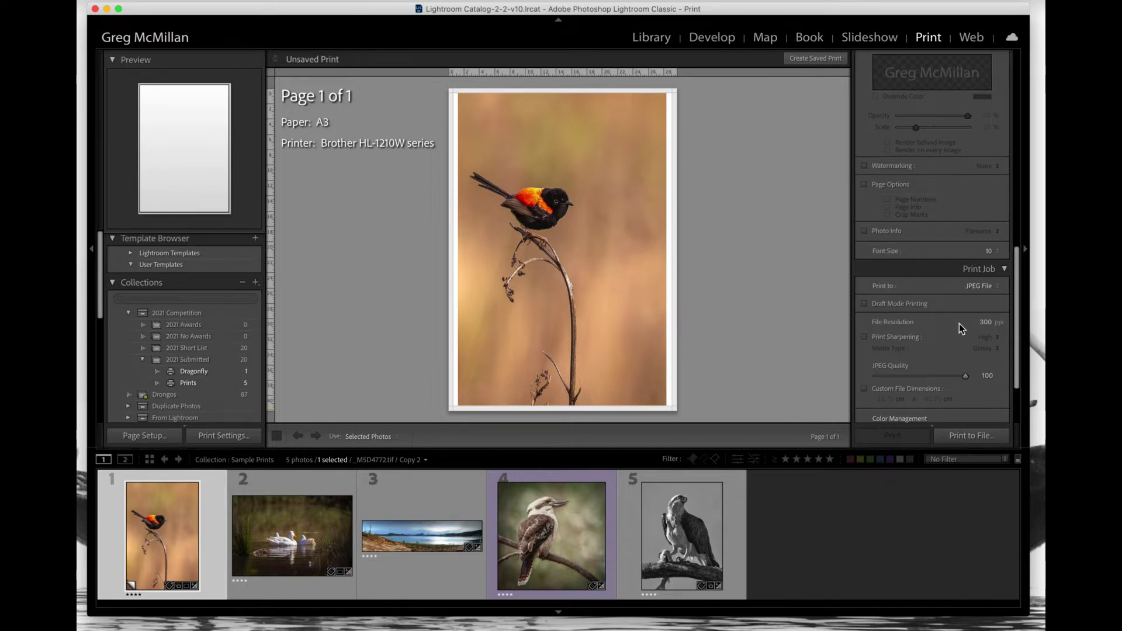
pyautogui.scroll(-2, 959, 324)
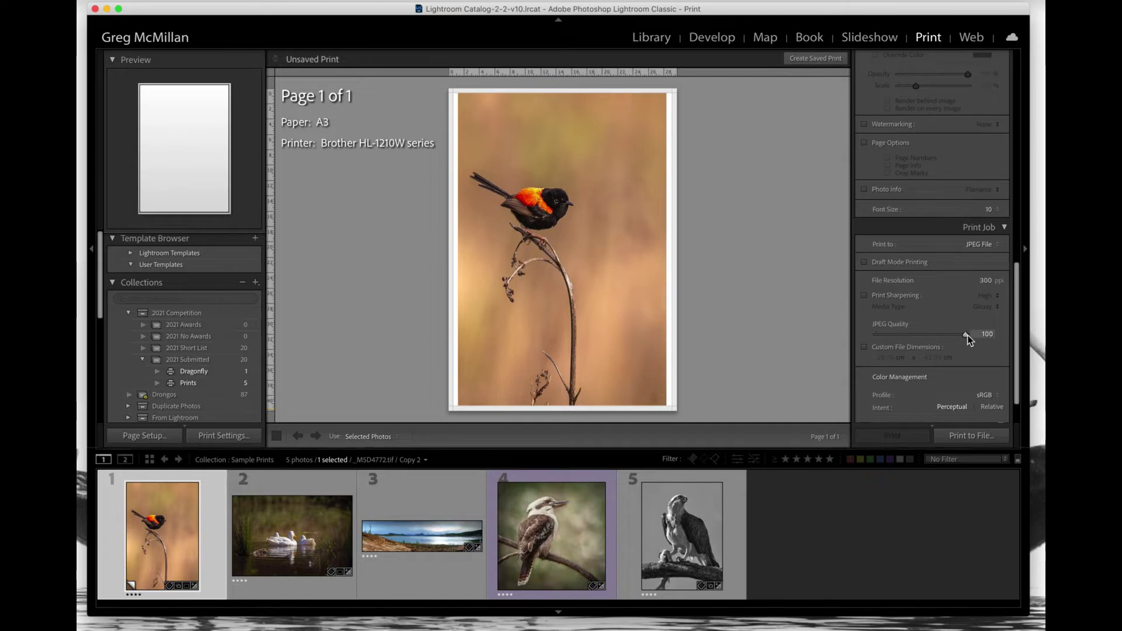
pyautogui.scroll(-2, 967, 335)
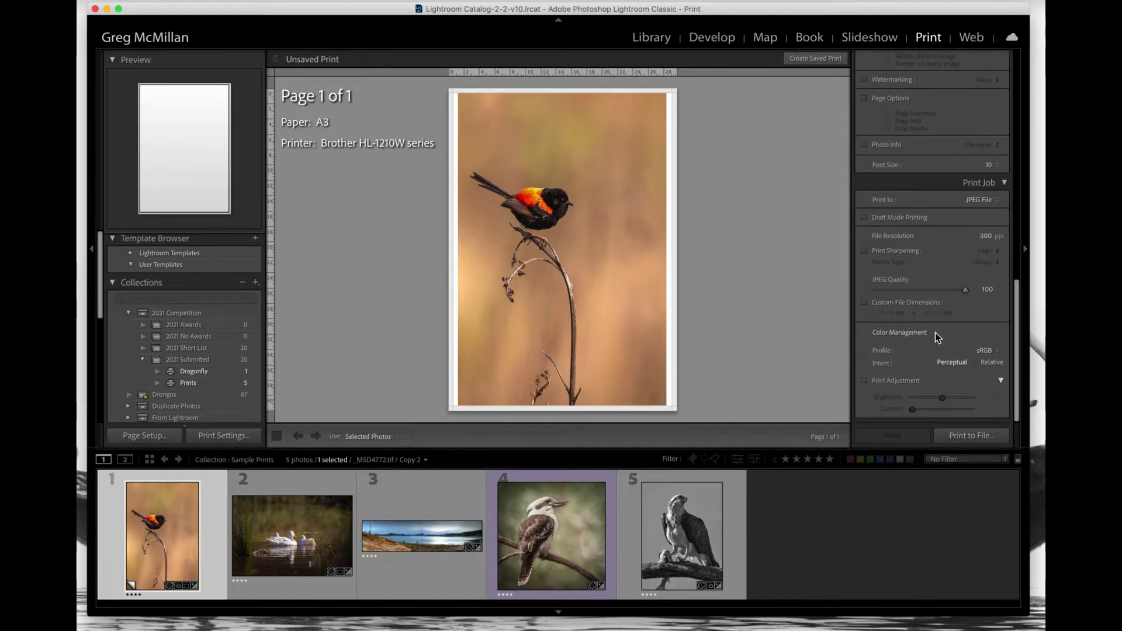
pyautogui.click(998, 352)
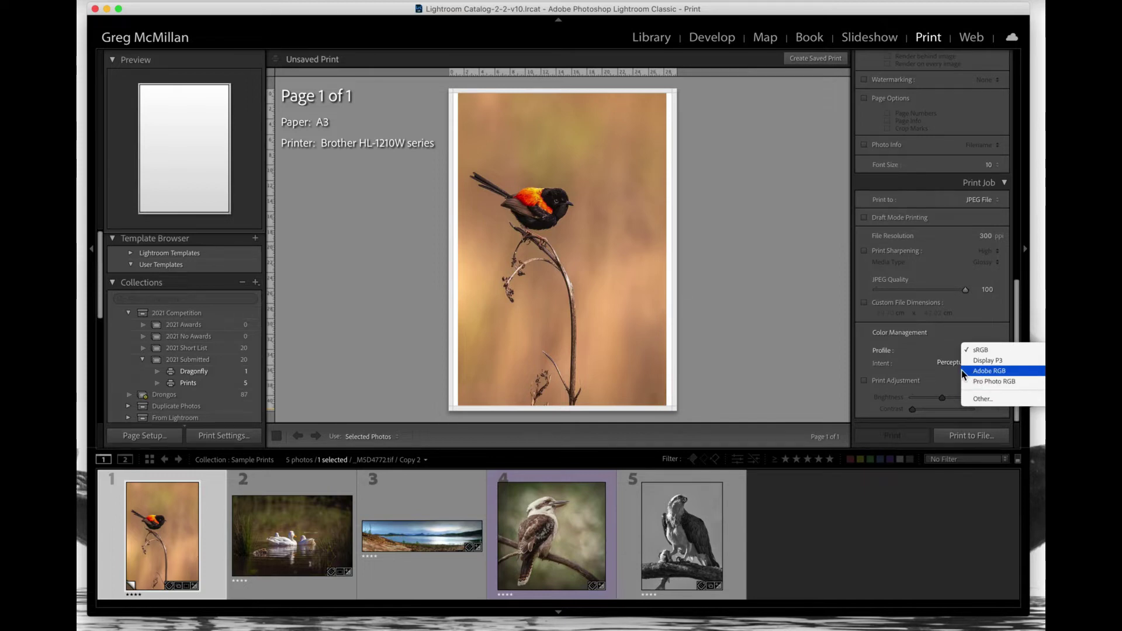
pyautogui.click(945, 367)
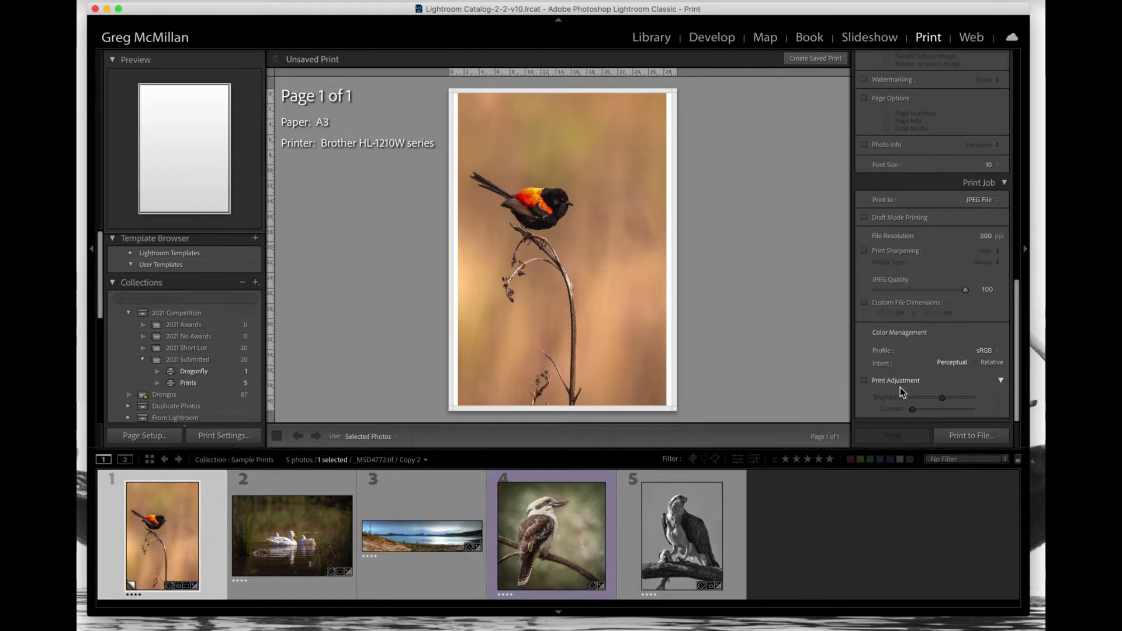
# - Print the bird photo to a file named Sample 1.jpg in the Club Prints folder, replacing the existing file
pyautogui.click(977, 437)
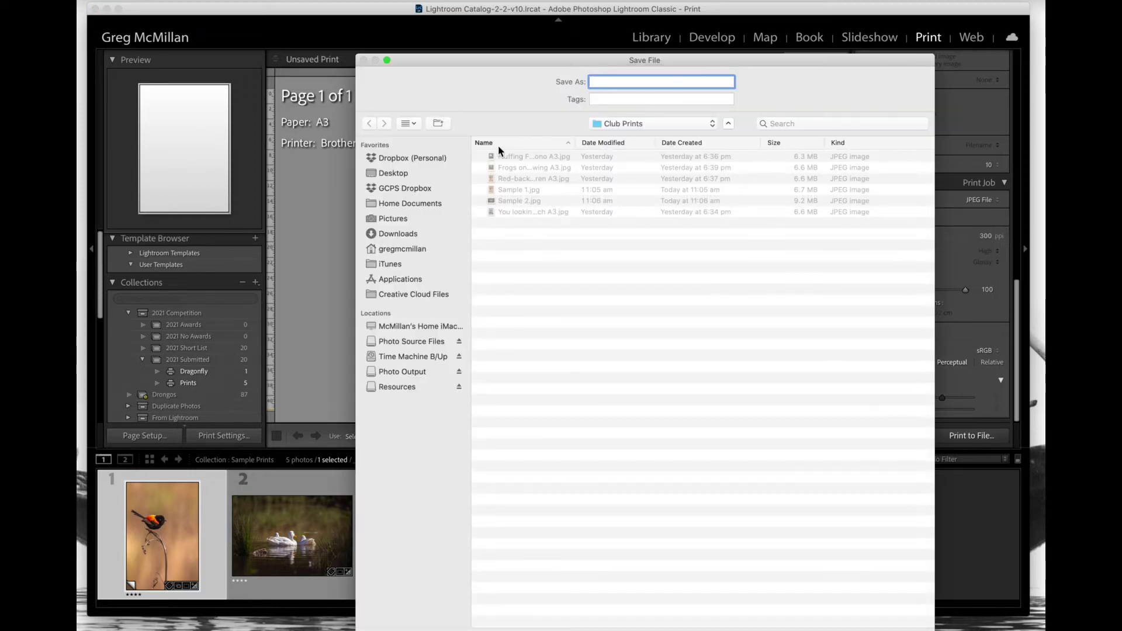
pyautogui.click(533, 192)
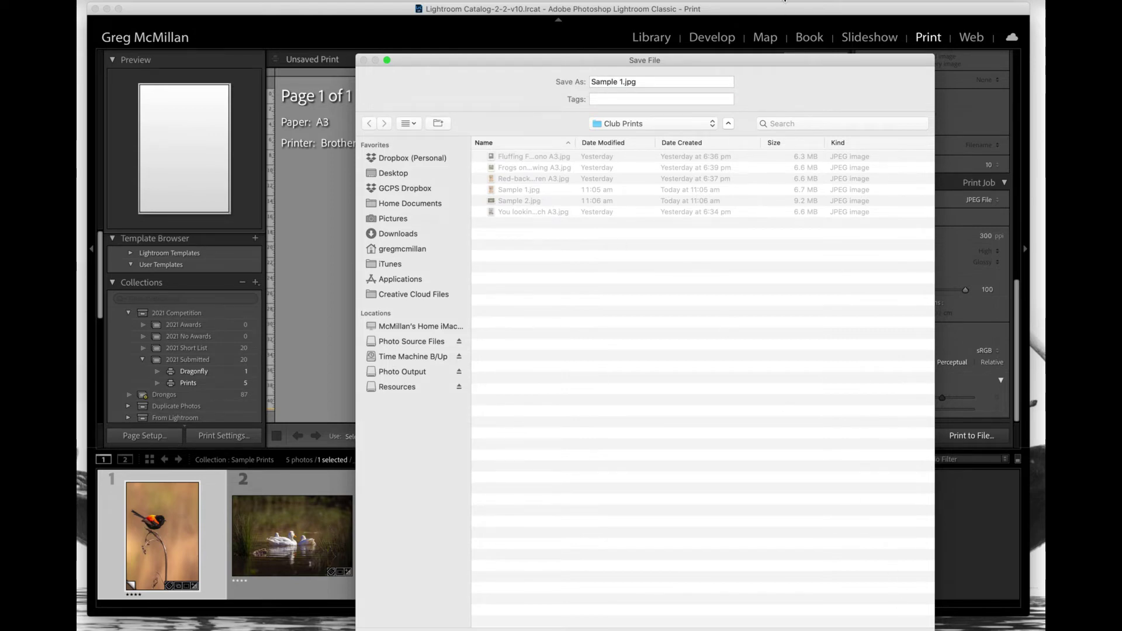
pyautogui.moveTo(822, 59); pyautogui.dragTo(719, 53)
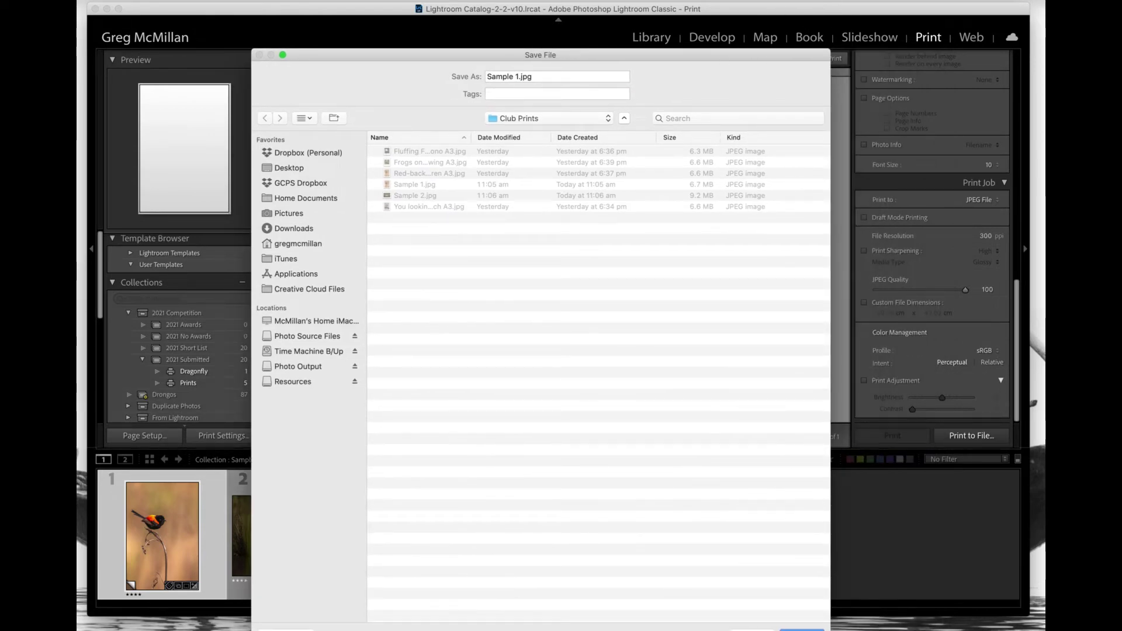
pyautogui.click(801, 630)
pyautogui.click(625, 130)
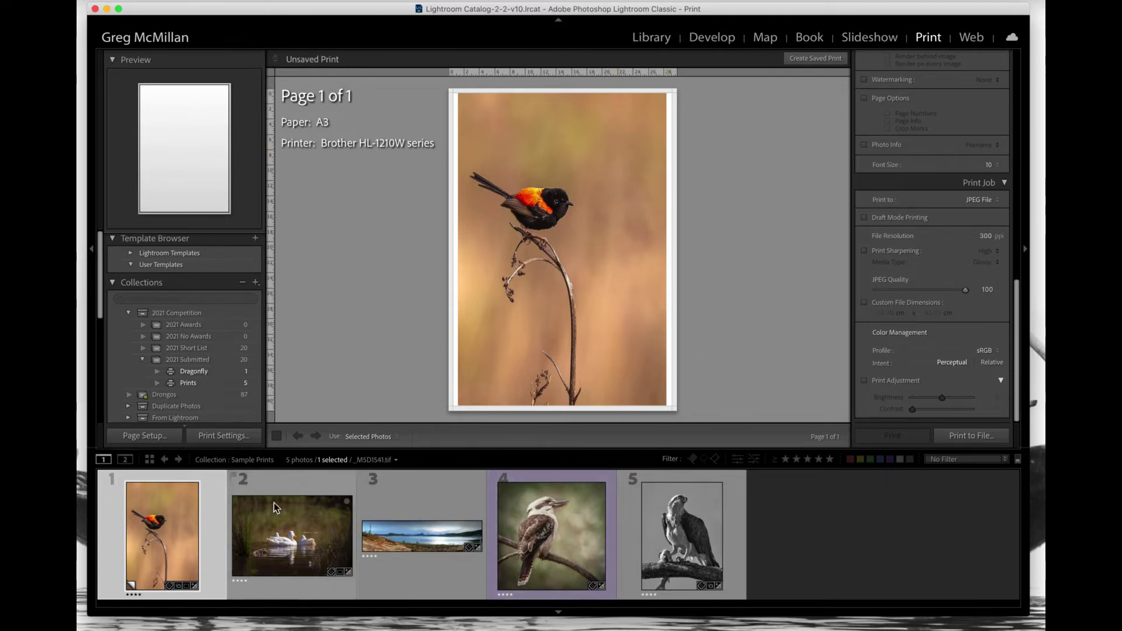
# - Load the second photo, the white ducks, for printing and set its A3 page to landscape orientation
pyautogui.click(295, 491)
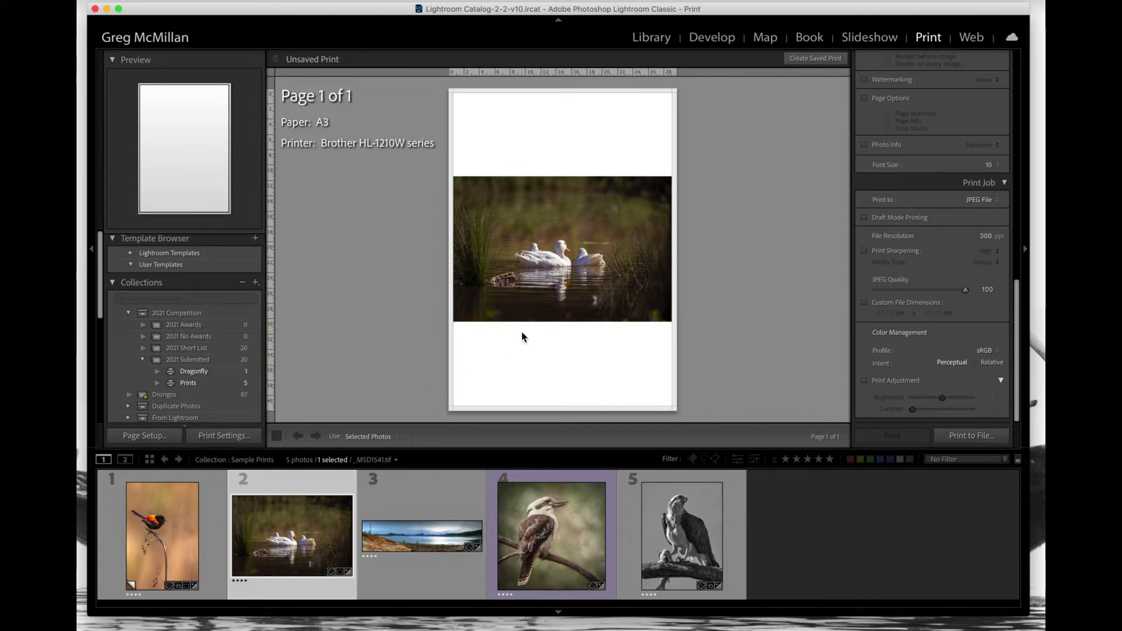
pyautogui.click(146, 436)
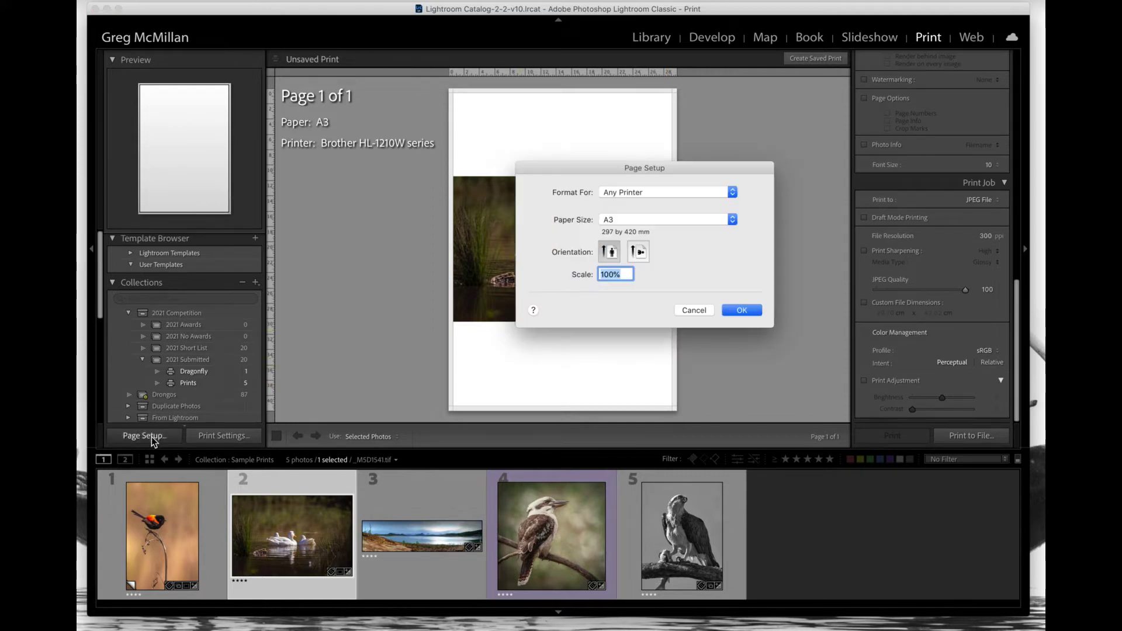
pyautogui.click(638, 253)
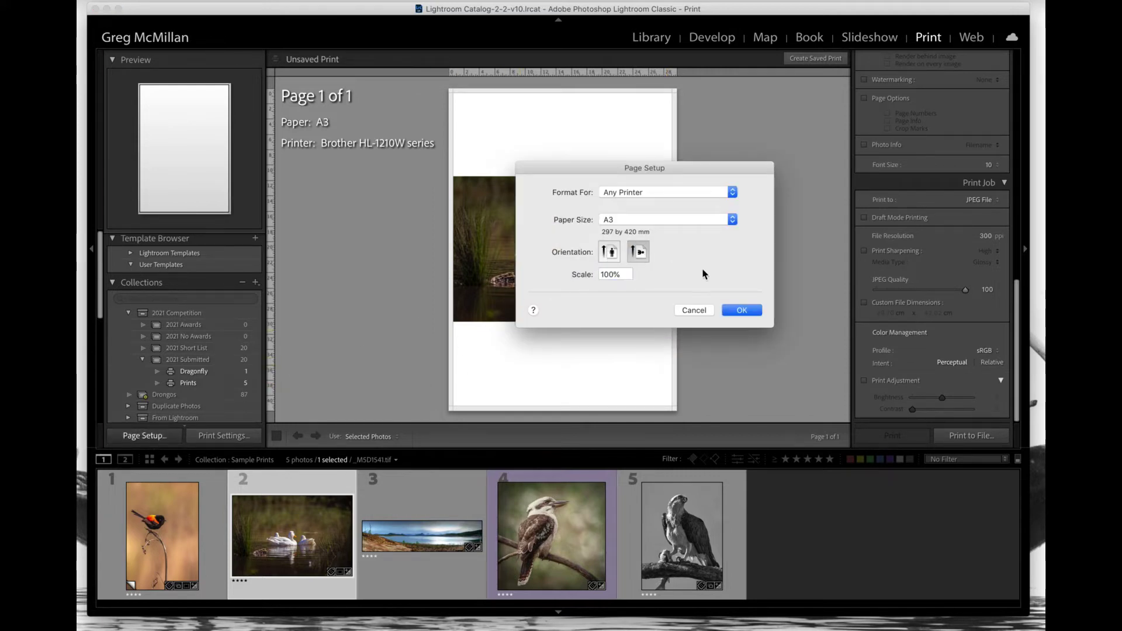
pyautogui.click(741, 310)
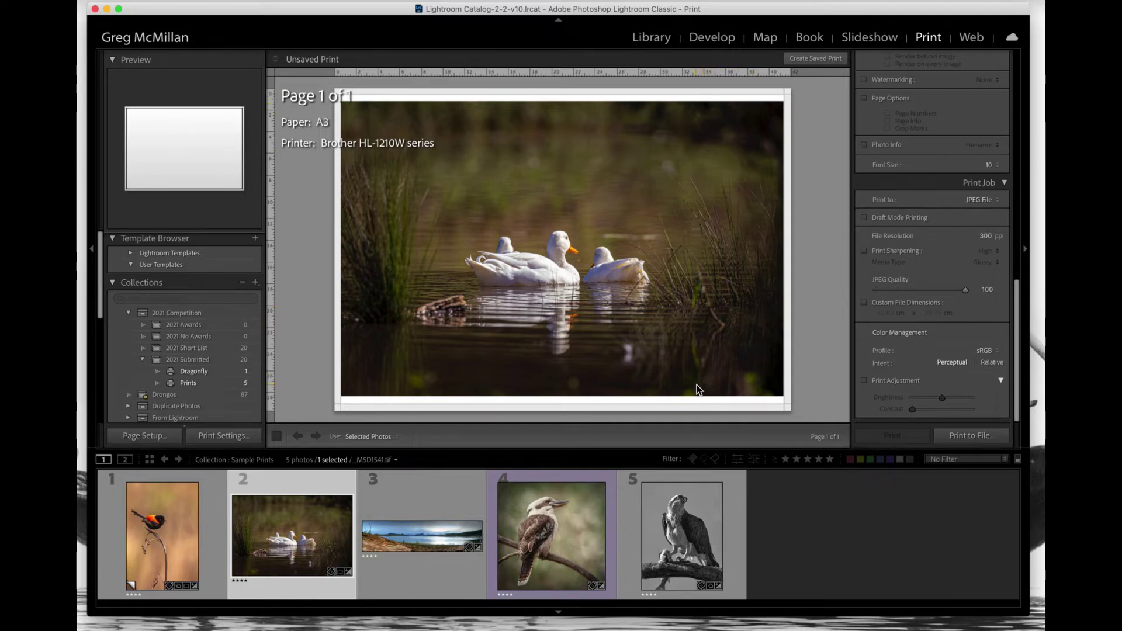
# - Print the duck photo to a file named Sample 2.jpg in the Club Prints folder, replacing the existing file
pyautogui.click(972, 436)
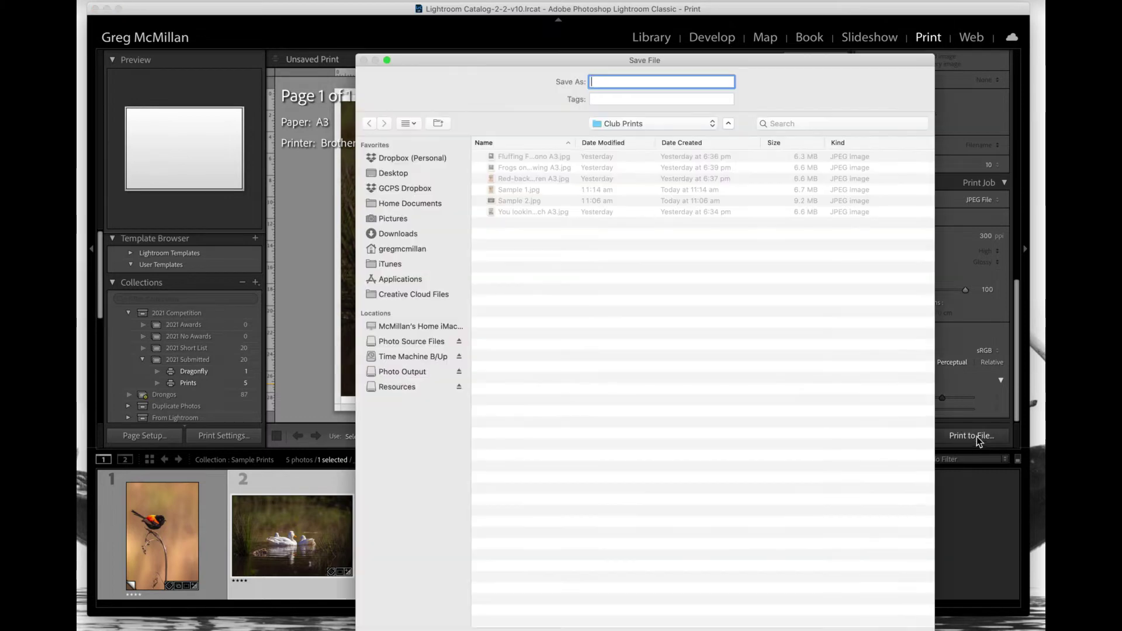
pyautogui.click(529, 201)
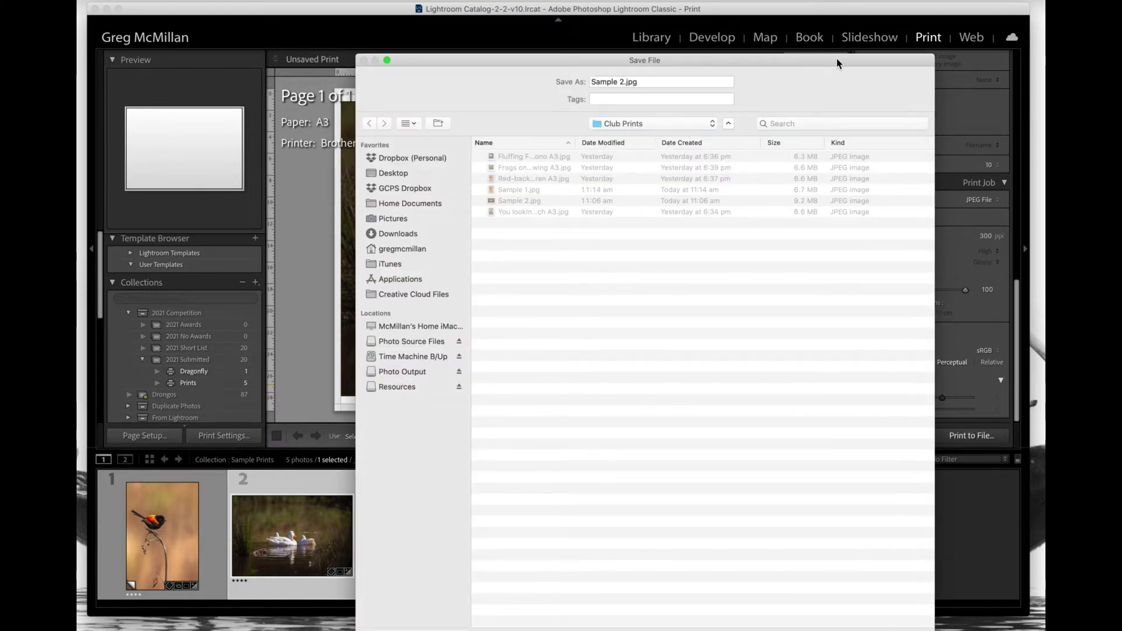
pyautogui.moveTo(839, 63); pyautogui.dragTo(694, 66)
pyautogui.press('Return')
pyautogui.press('Tab')
pyautogui.press('space')
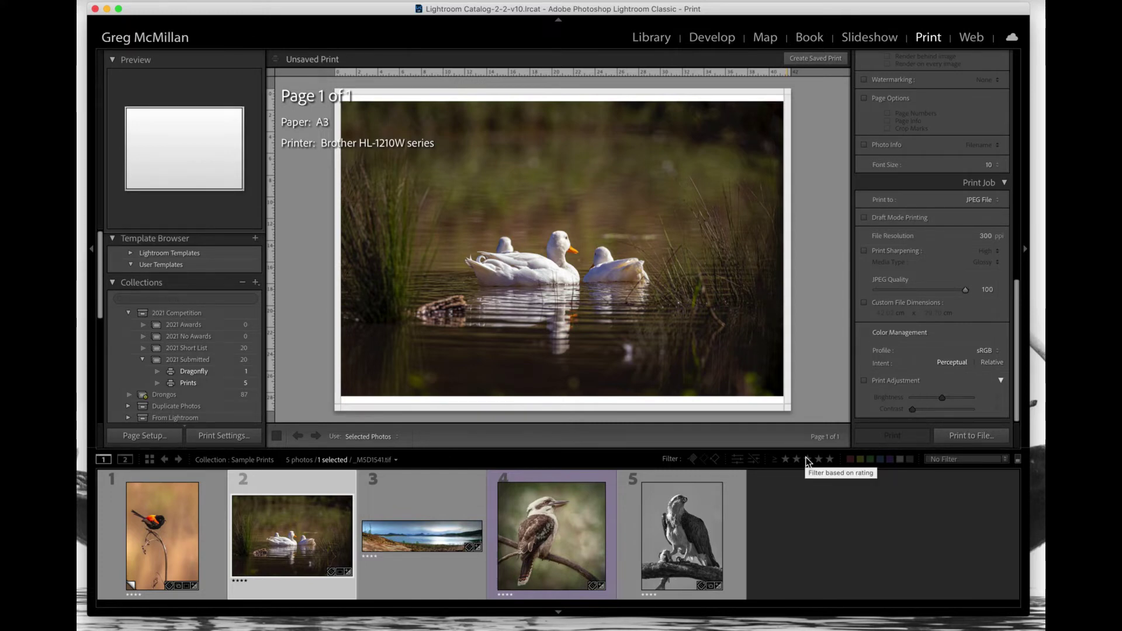
# - Load the third photo, the lake panorama, for printing and set its paper size to A4
pyautogui.click(419, 504)
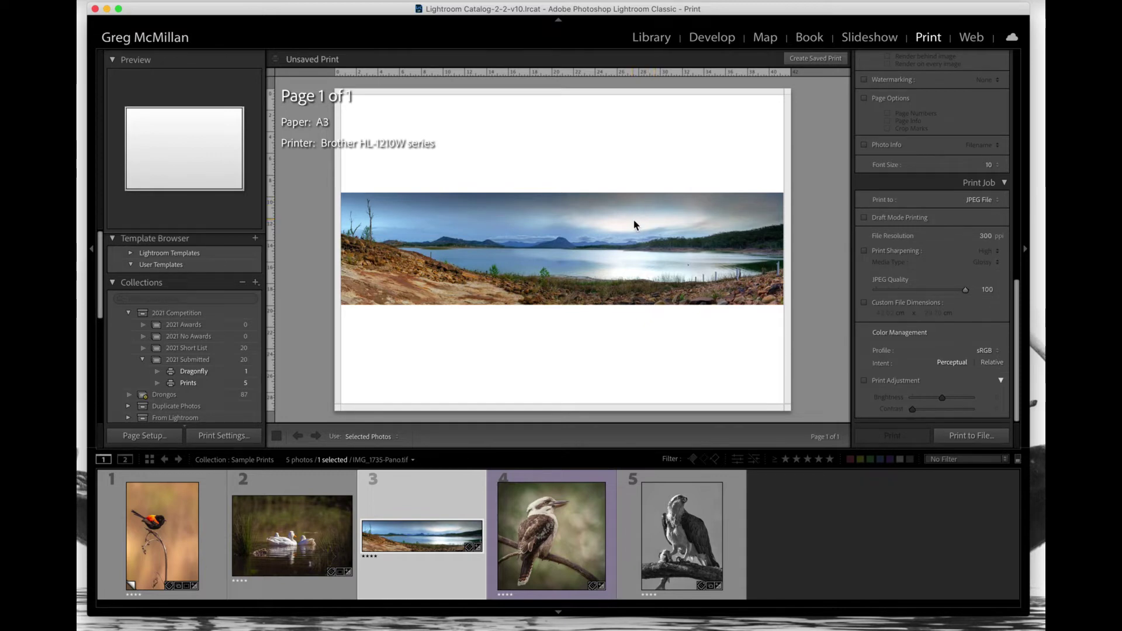
pyautogui.click(145, 435)
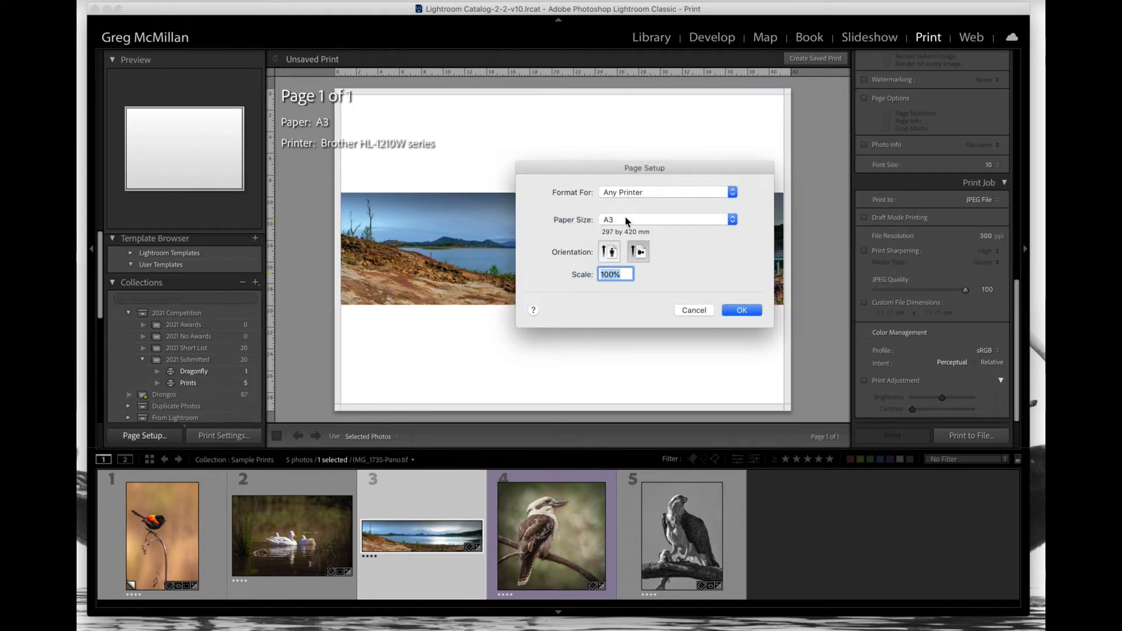
pyautogui.click(625, 219)
pyautogui.click(616, 231)
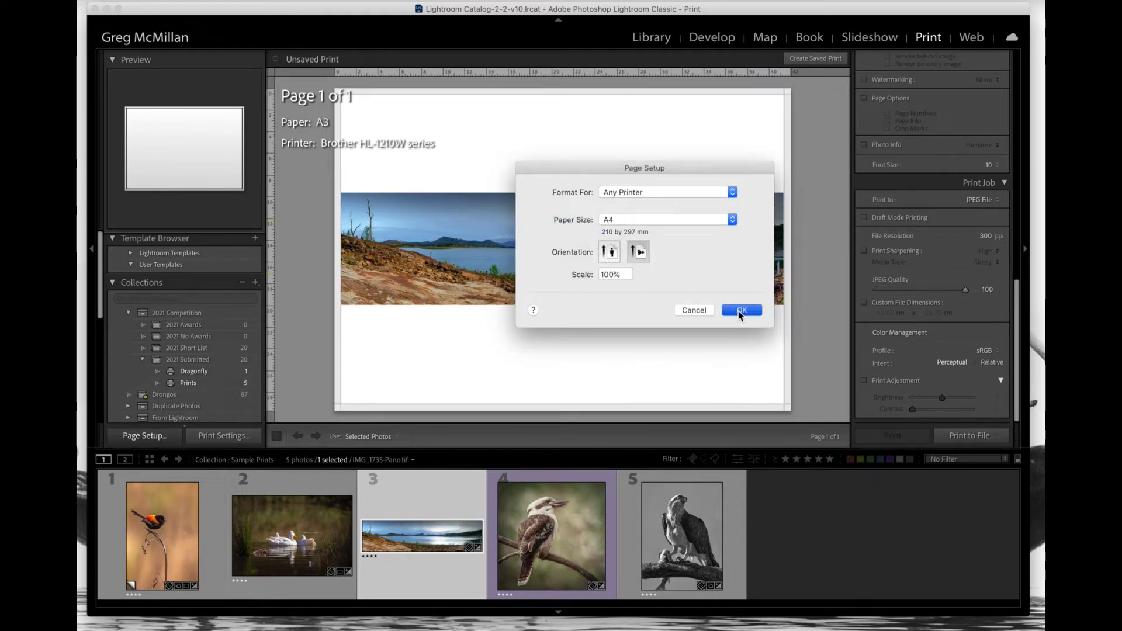
pyautogui.click(738, 311)
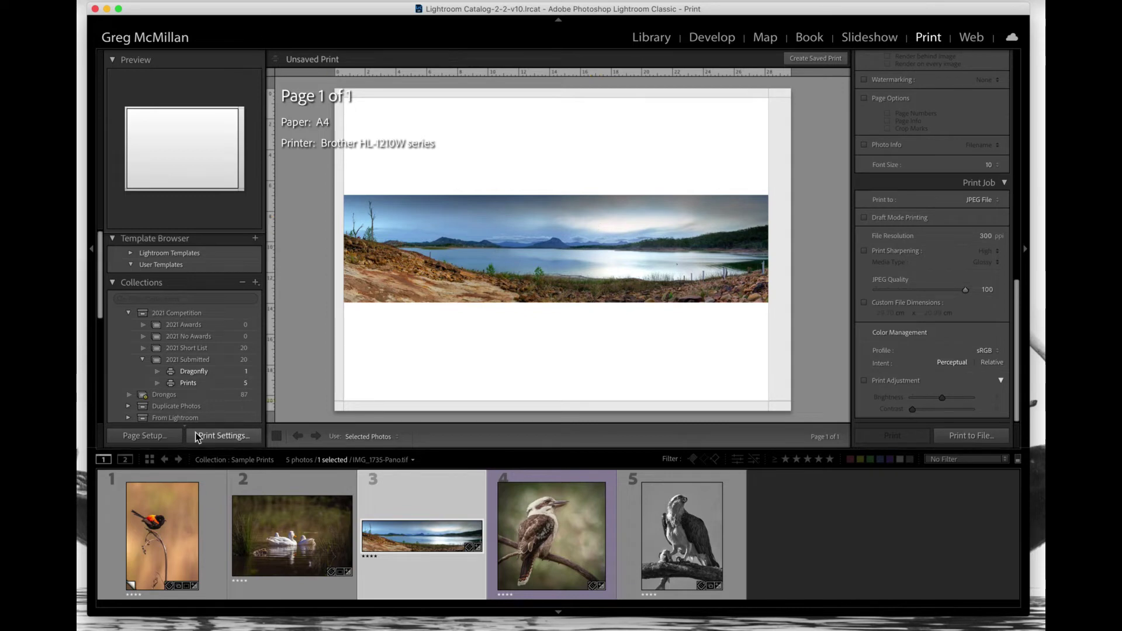
# - Try the panorama on a portrait-oriented A4 page
pyautogui.click(153, 436)
pyautogui.click(610, 252)
pyautogui.click(745, 313)
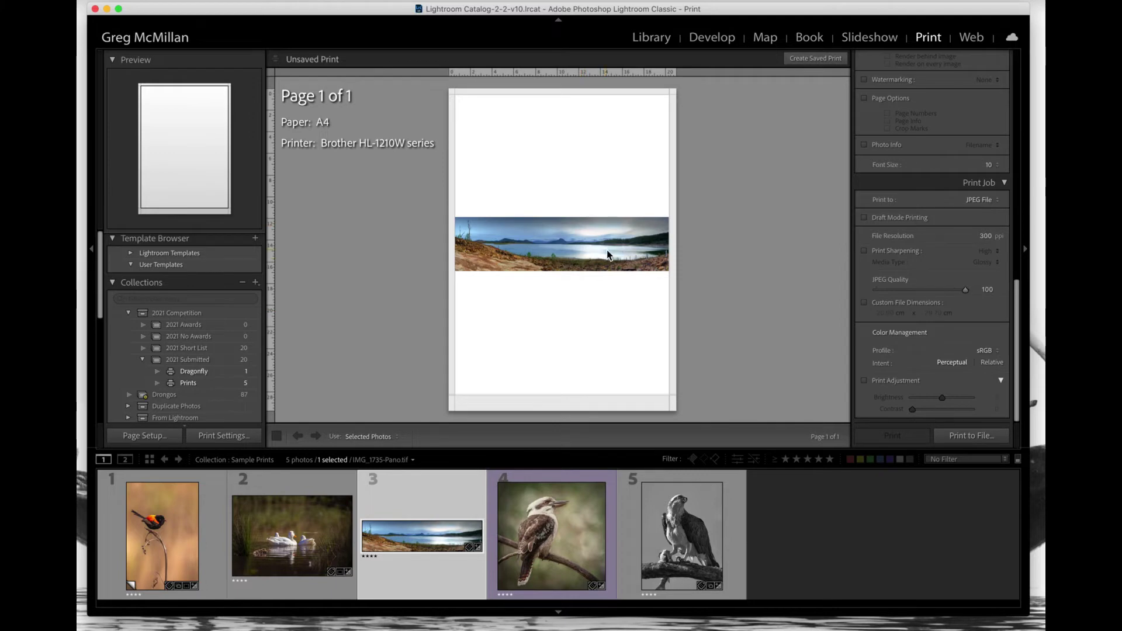
# - Set the panorama's page to A3 paper in landscape orientation
pyautogui.click(153, 436)
pyautogui.click(641, 219)
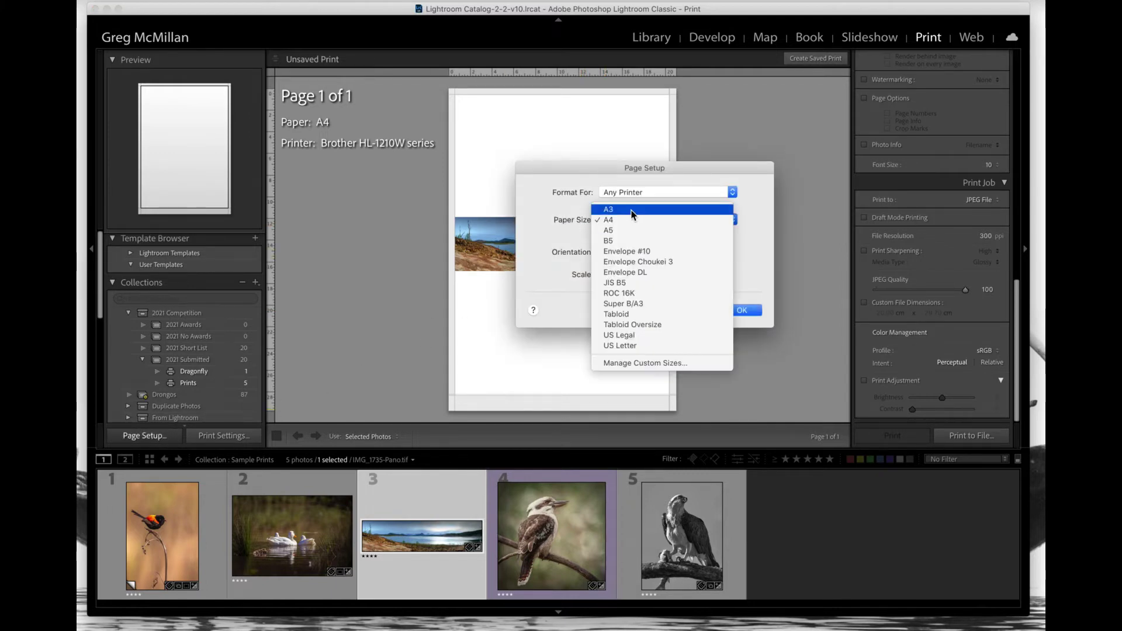
pyautogui.click(630, 209)
pyautogui.click(638, 252)
pyautogui.click(747, 312)
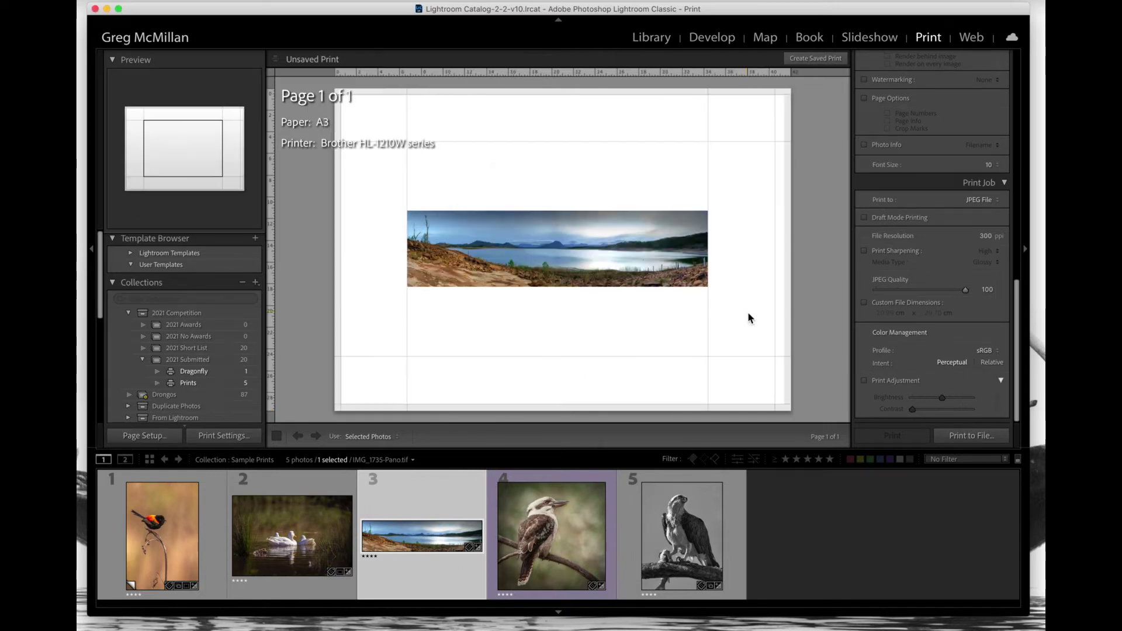
# - Reduce the page's right margin to 0.64 cm and enlarge the panorama's cell to 28.43 cm high by 40.74 cm wide
pyautogui.scroll(1, 942, 223)
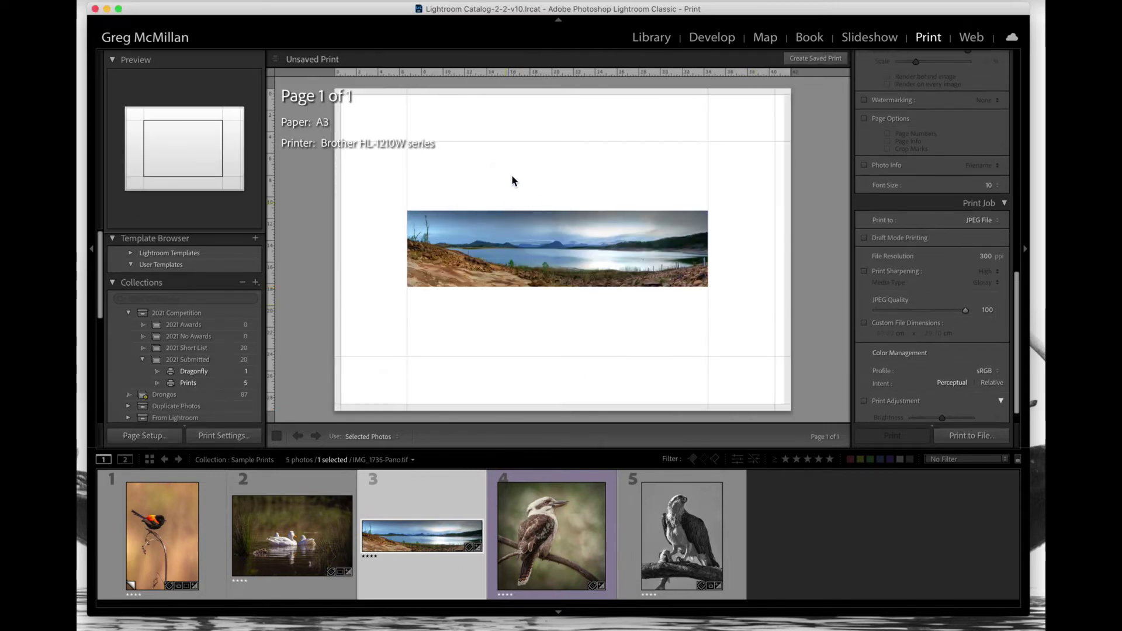
pyautogui.scroll(10, 932, 292)
pyautogui.scroll(-3, 932, 293)
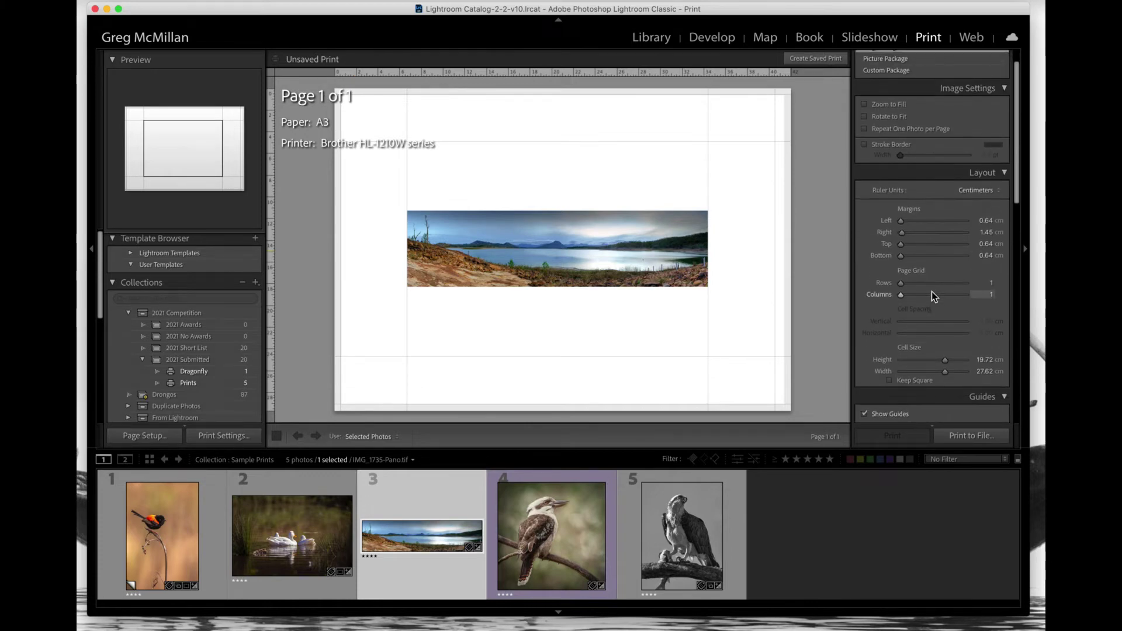
pyautogui.moveTo(902, 211); pyautogui.dragTo(897, 212)
pyautogui.scroll(-1, 896, 232)
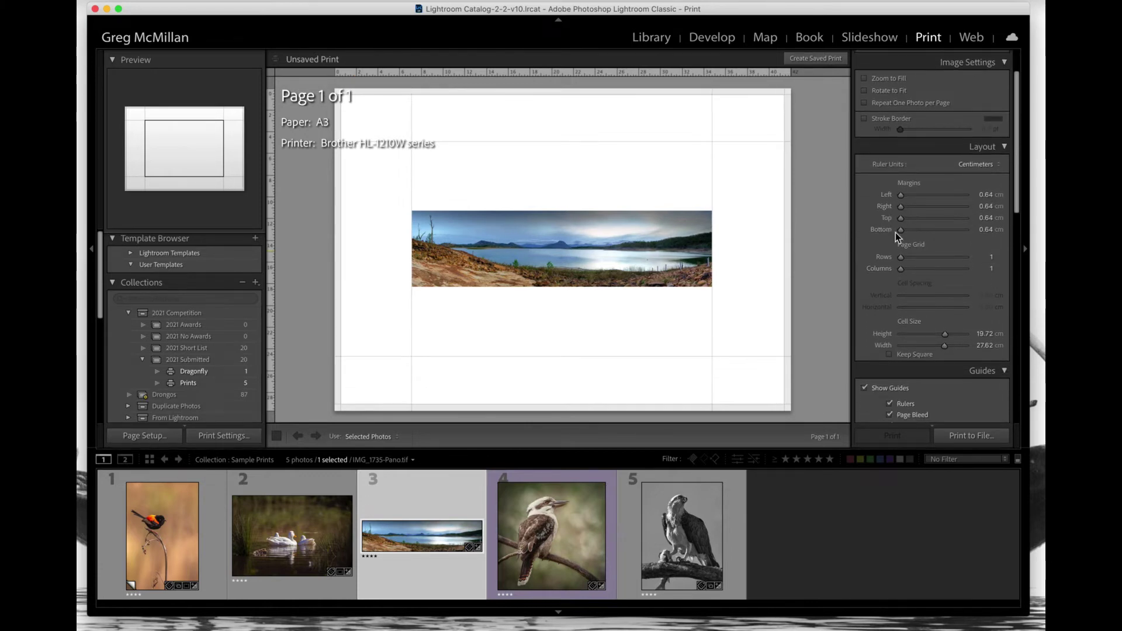
pyautogui.scroll(-3, 926, 278)
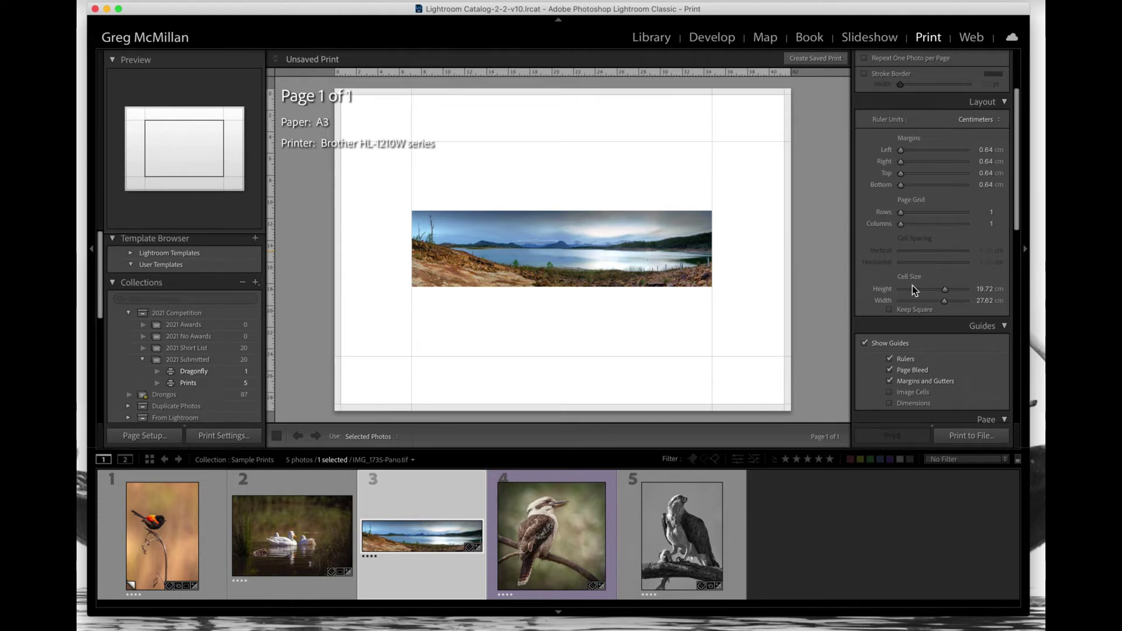
pyautogui.moveTo(945, 290); pyautogui.dragTo(979, 301)
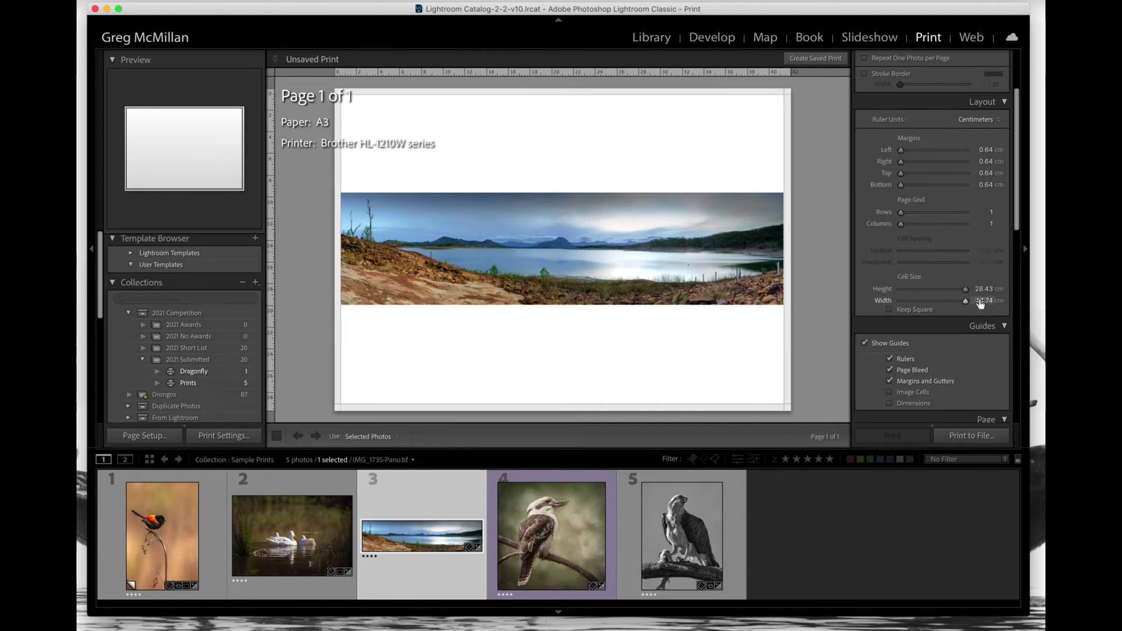
# - Try smaller panorama cells, down to 21.92 by 31.30 cm, and return to the full 28.43 by 40.74 cm
pyautogui.moveTo(966, 289); pyautogui.dragTo(961, 303)
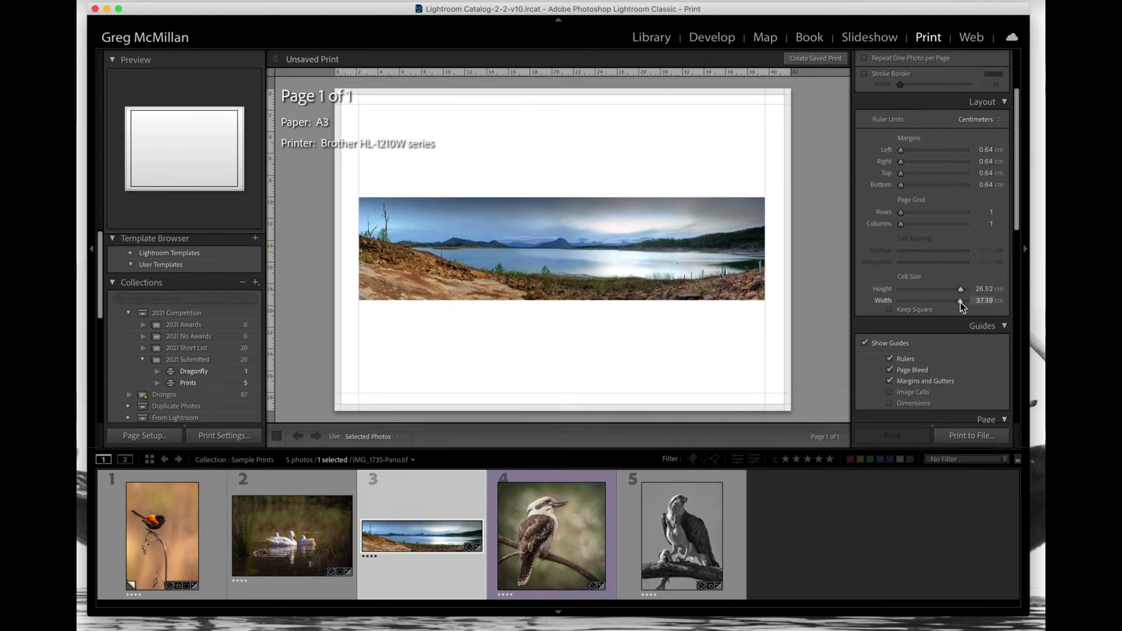
pyautogui.moveTo(961, 302)
pyautogui.mouseDown()
pyautogui.moveTo(981, 293)
pyautogui.moveTo(952, 302)
pyautogui.moveTo(950, 291)
pyautogui.mouseUp()
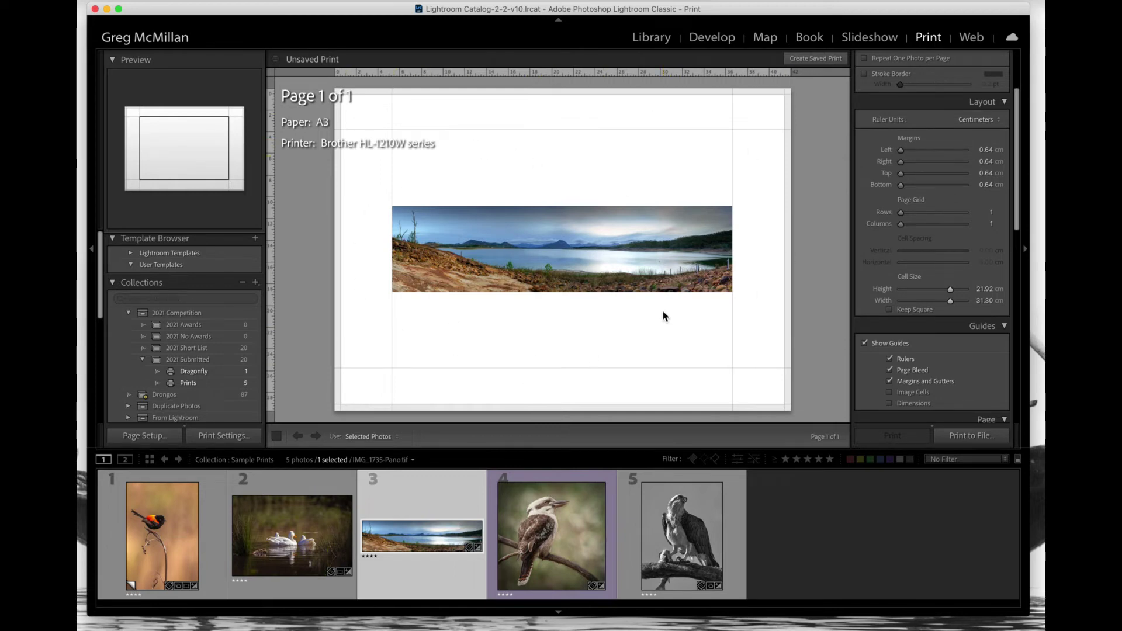
pyautogui.moveTo(950, 290); pyautogui.dragTo(993, 303)
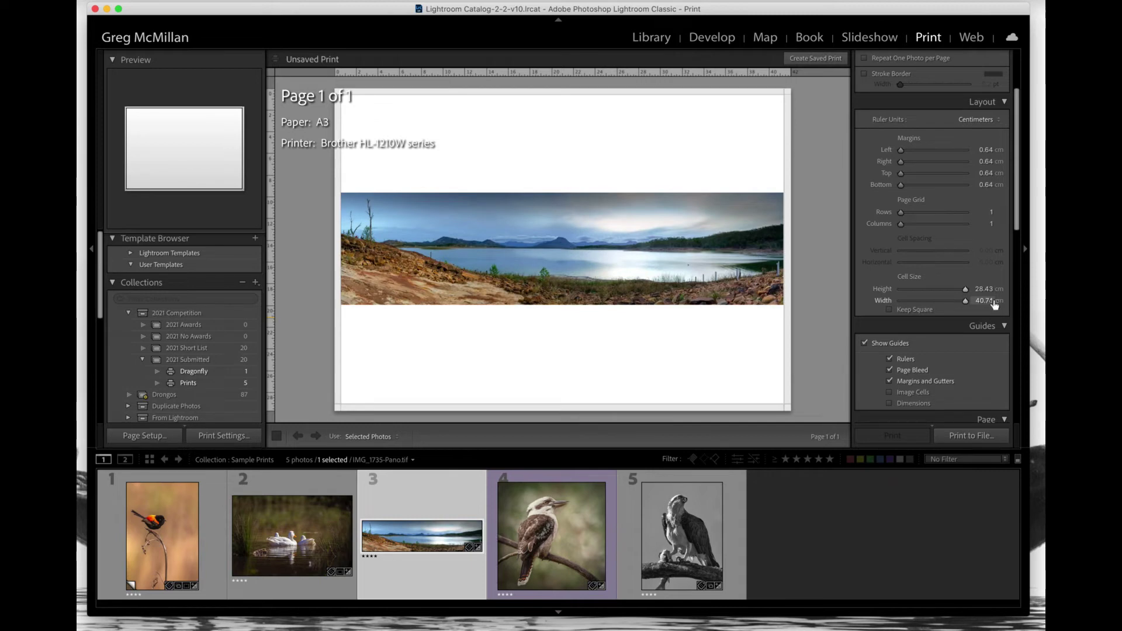
# - Print the panorama to a file named Sample 3.jpg in the Club Prints folder
pyautogui.scroll(-4, 958, 316)
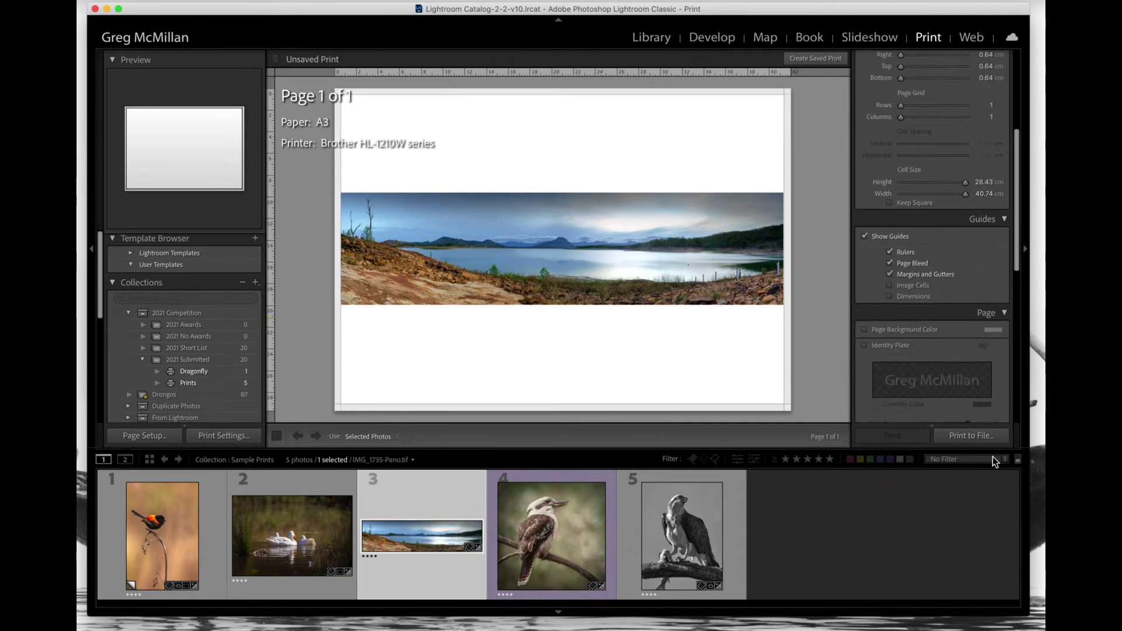
pyautogui.click(982, 439)
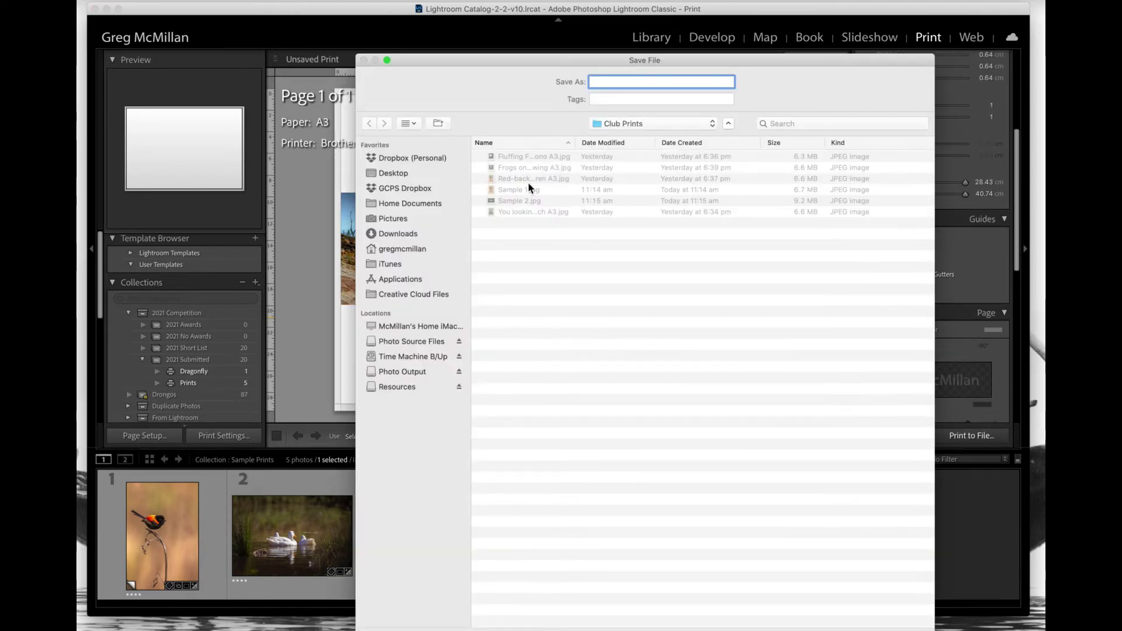
pyautogui.write('Panorama A3')
pyautogui.press('Return')
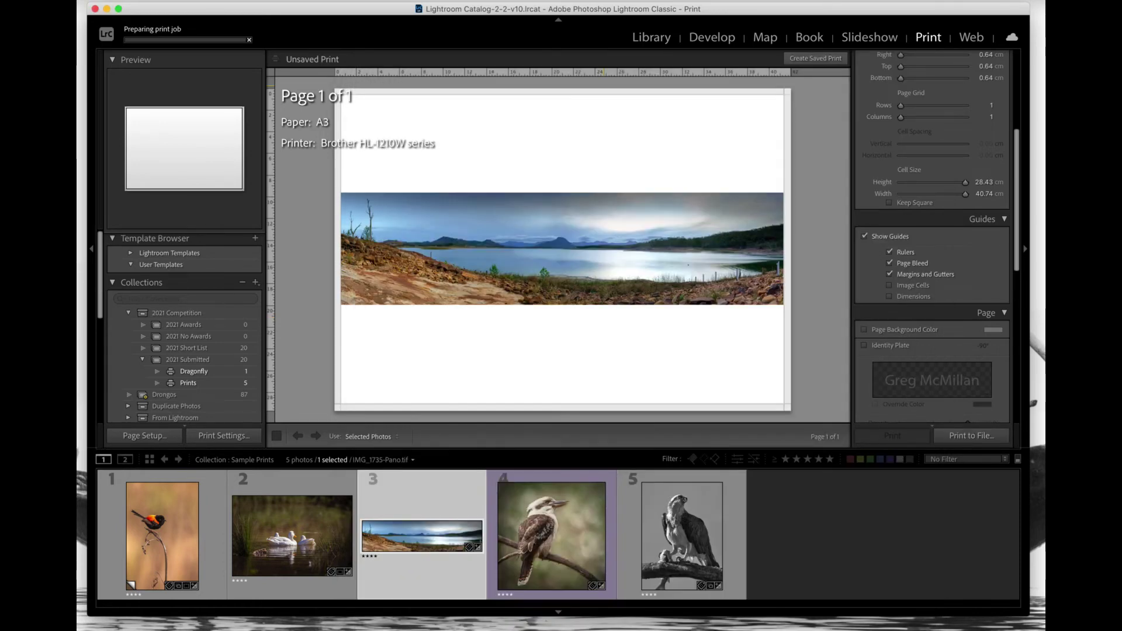
# - Load the fourth photo, the square kookaburra, for printing and set its A3 page to portrait orientation
pyautogui.click(552, 538)
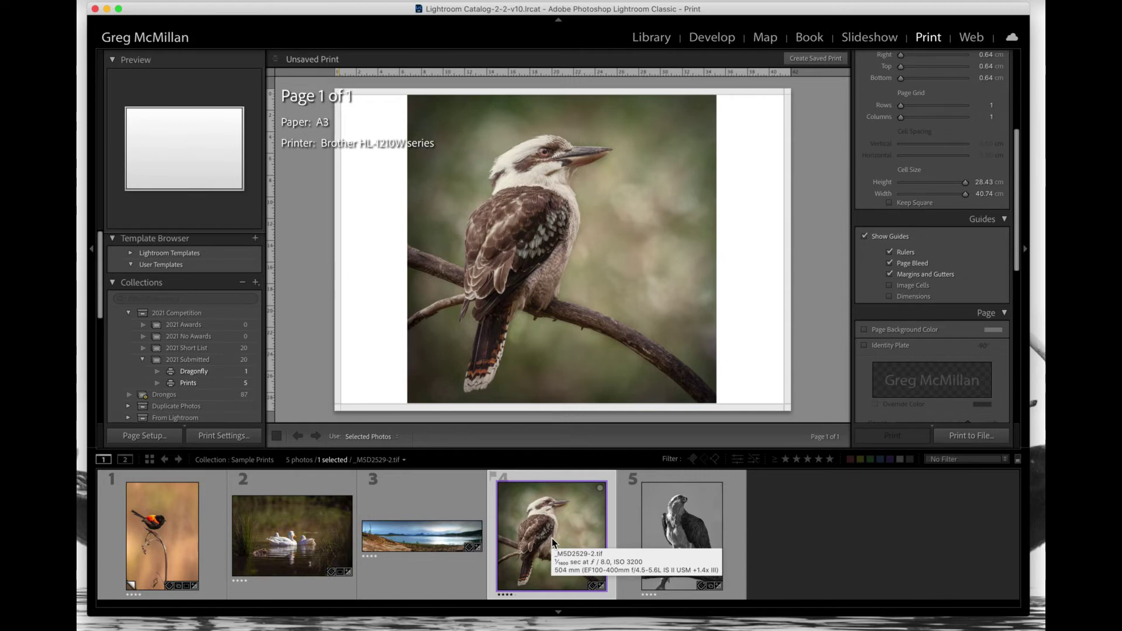
pyautogui.click(161, 437)
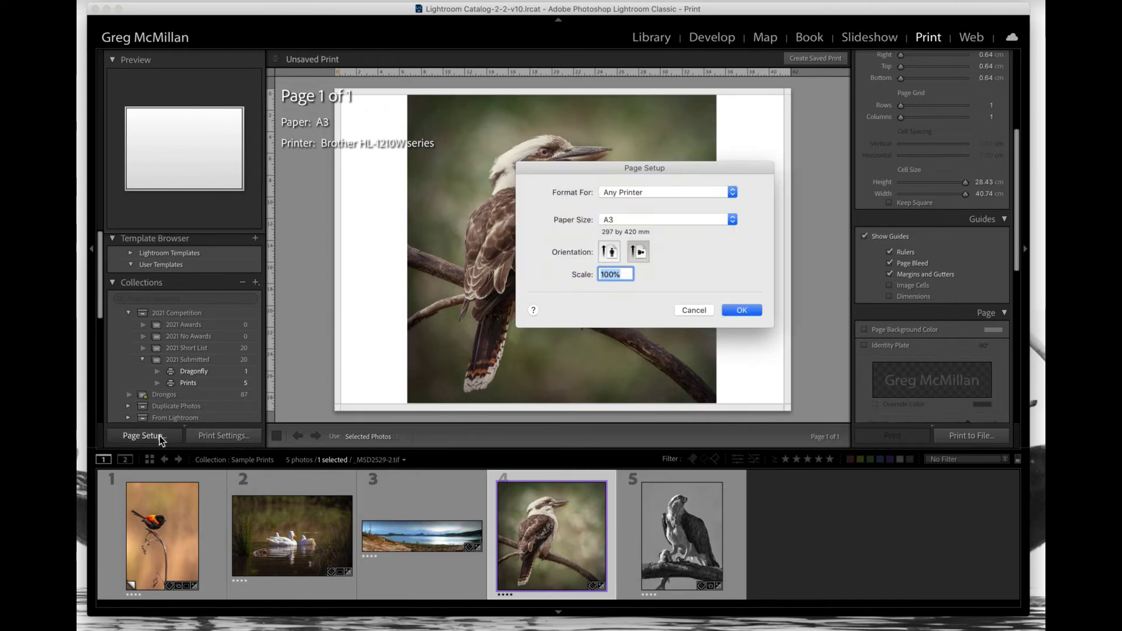
pyautogui.click(610, 252)
pyautogui.click(745, 310)
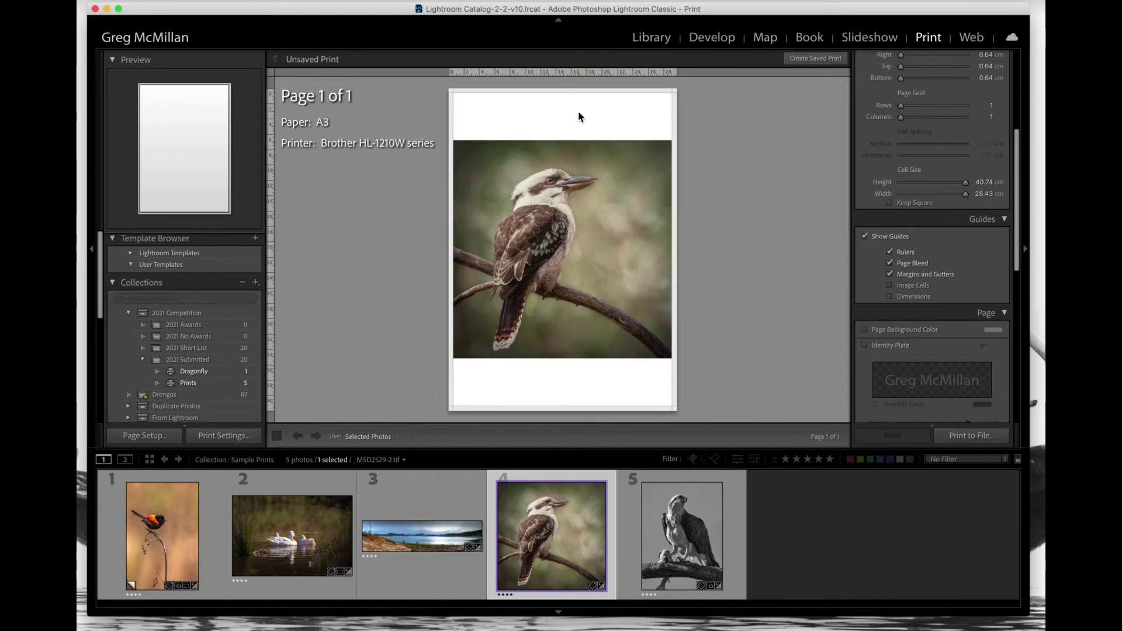
# - Set the kookaburra's A3 page to landscape orientation
pyautogui.click(159, 441)
pyautogui.click(639, 252)
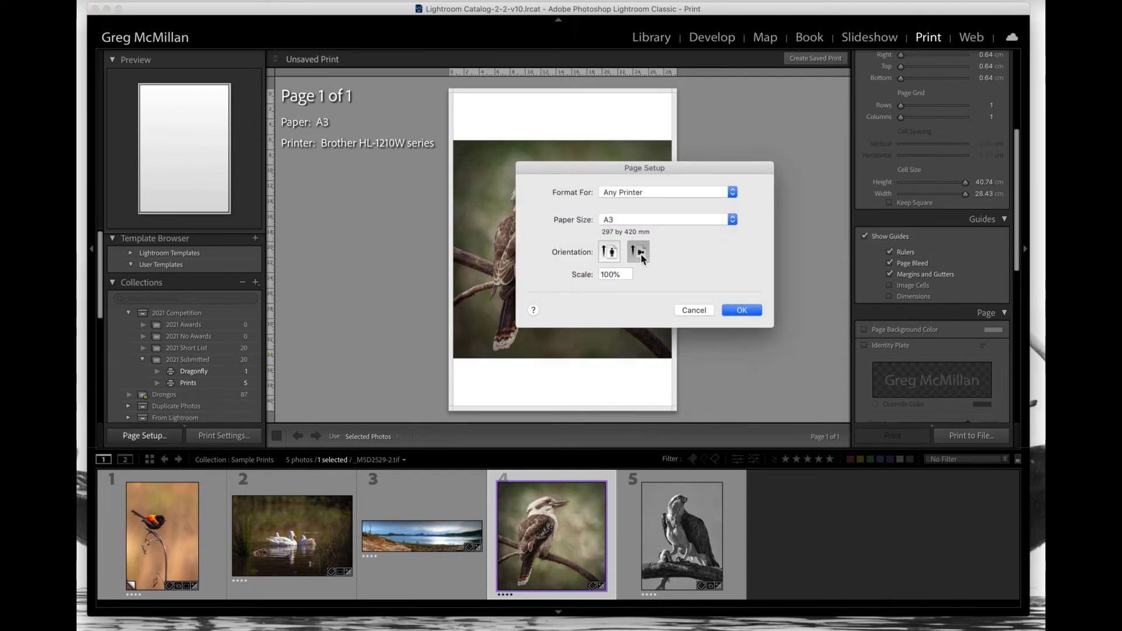
pyautogui.click(742, 309)
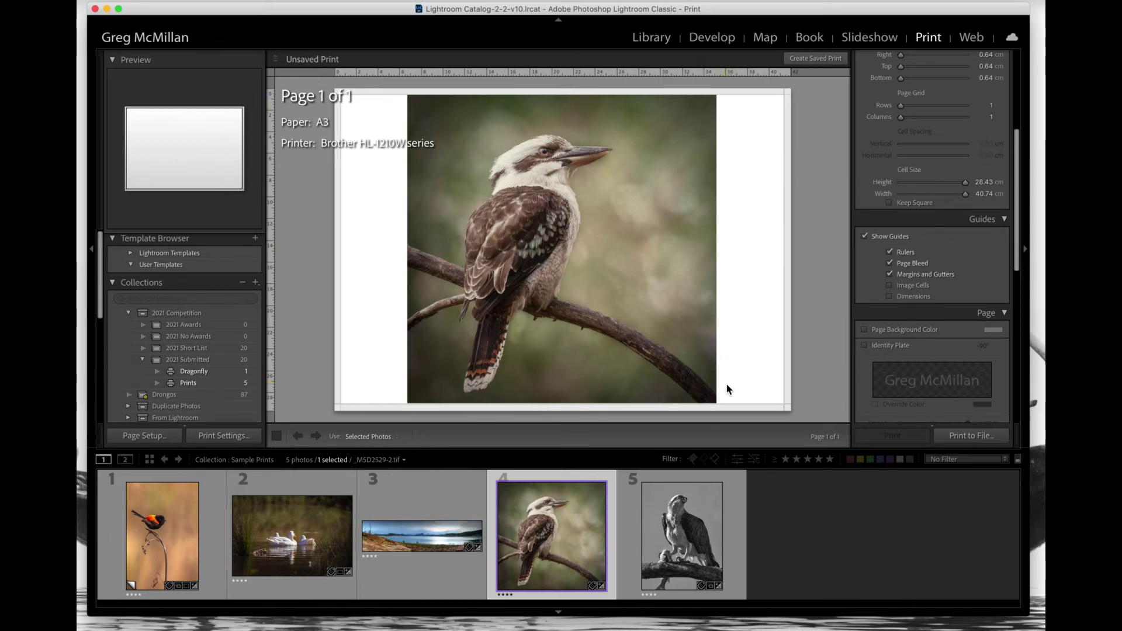
# - Print the kookaburra photo to a JPEG file in the Club Prints folder
pyautogui.click(973, 437)
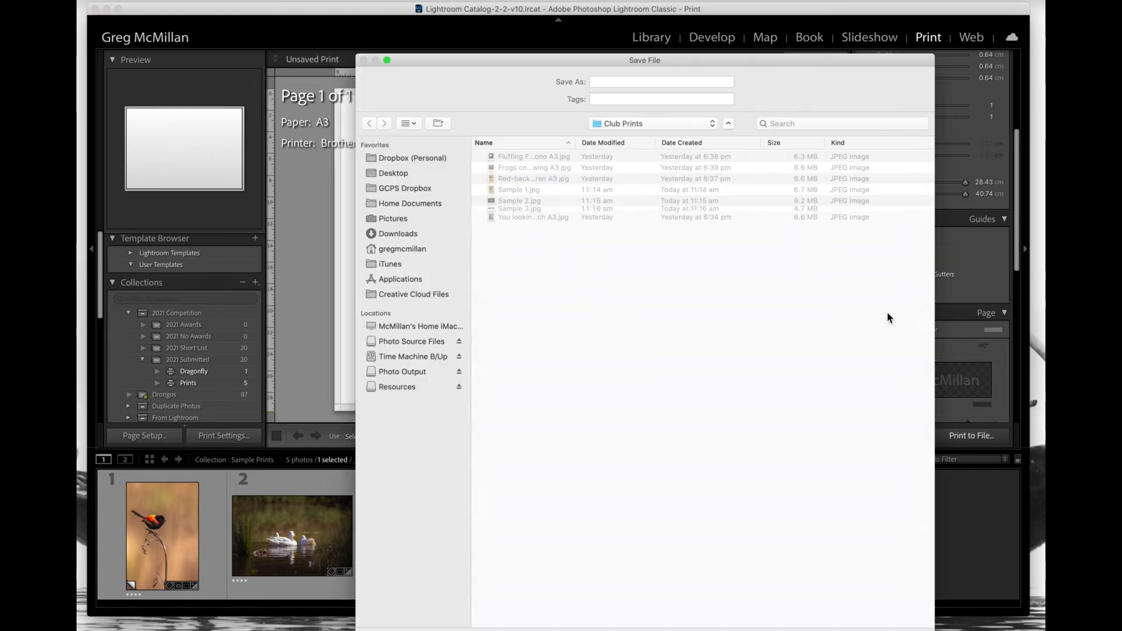
pyautogui.write('Kookaburra')
pyautogui.press('Return')
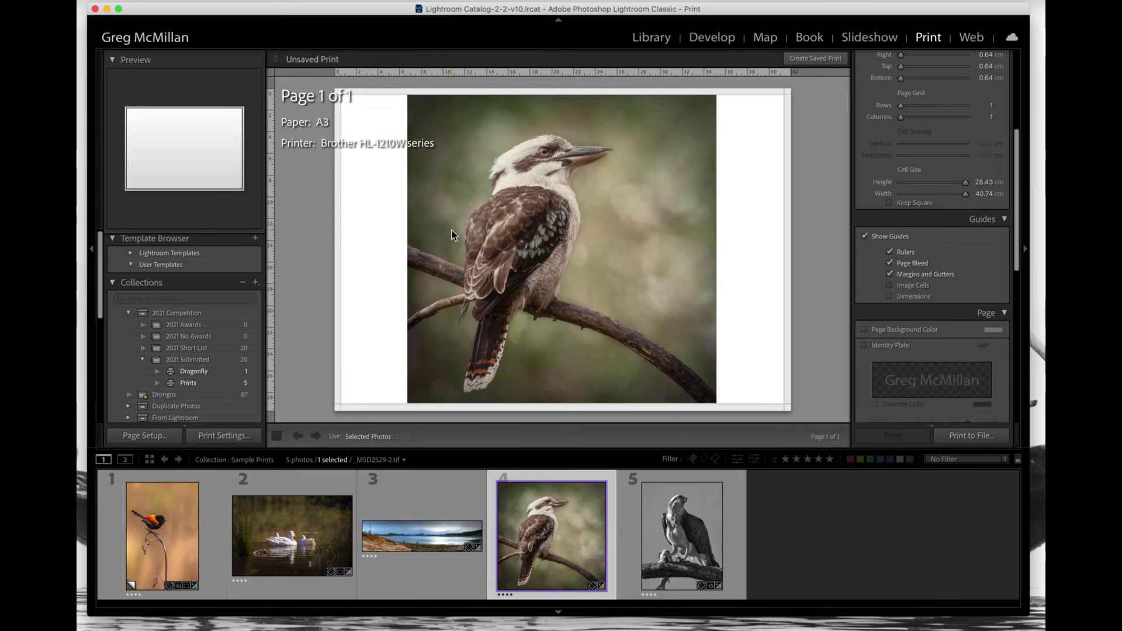
# - Load the fifth photo, the black-and-white osprey, for printing and set its A3 page to portrait orientation
pyautogui.click(696, 541)
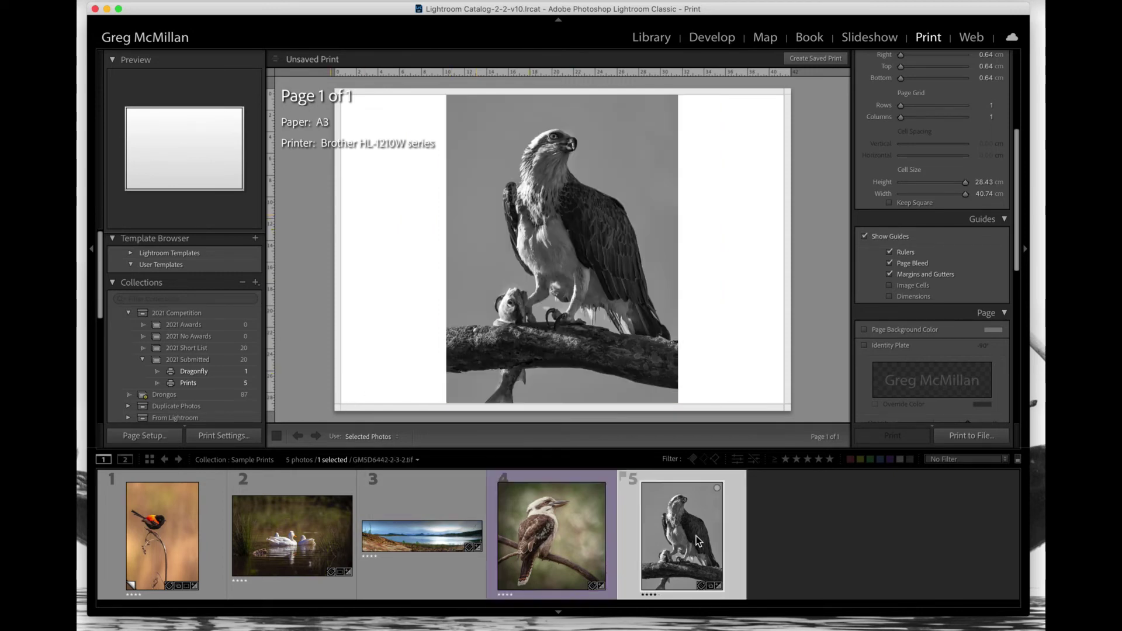
pyautogui.click(153, 436)
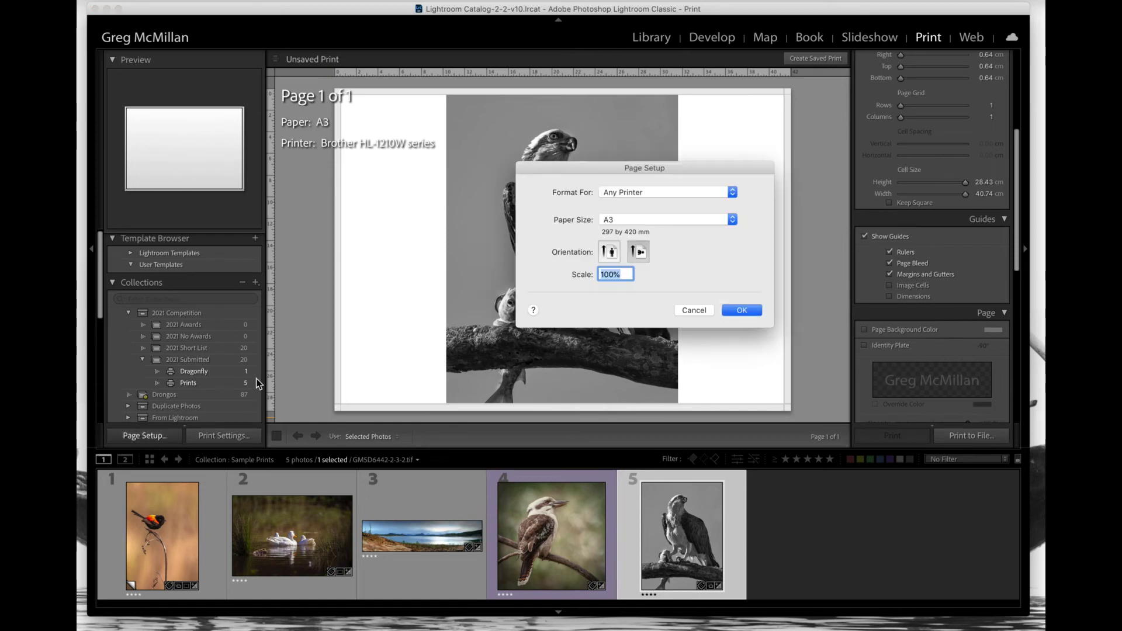
pyautogui.click(613, 250)
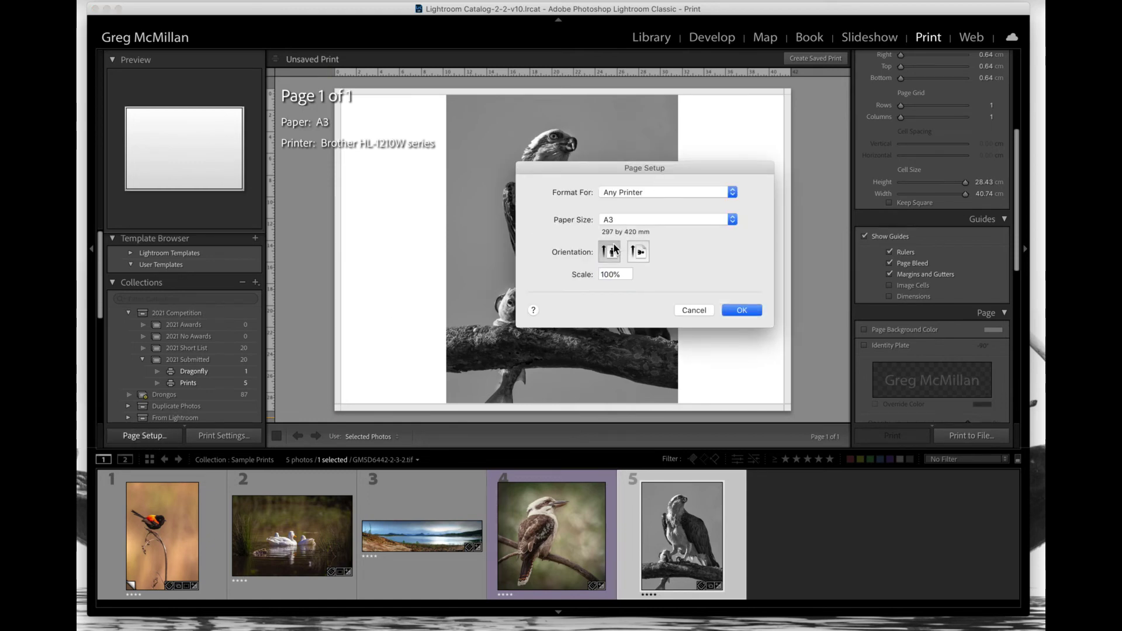
pyautogui.click(743, 309)
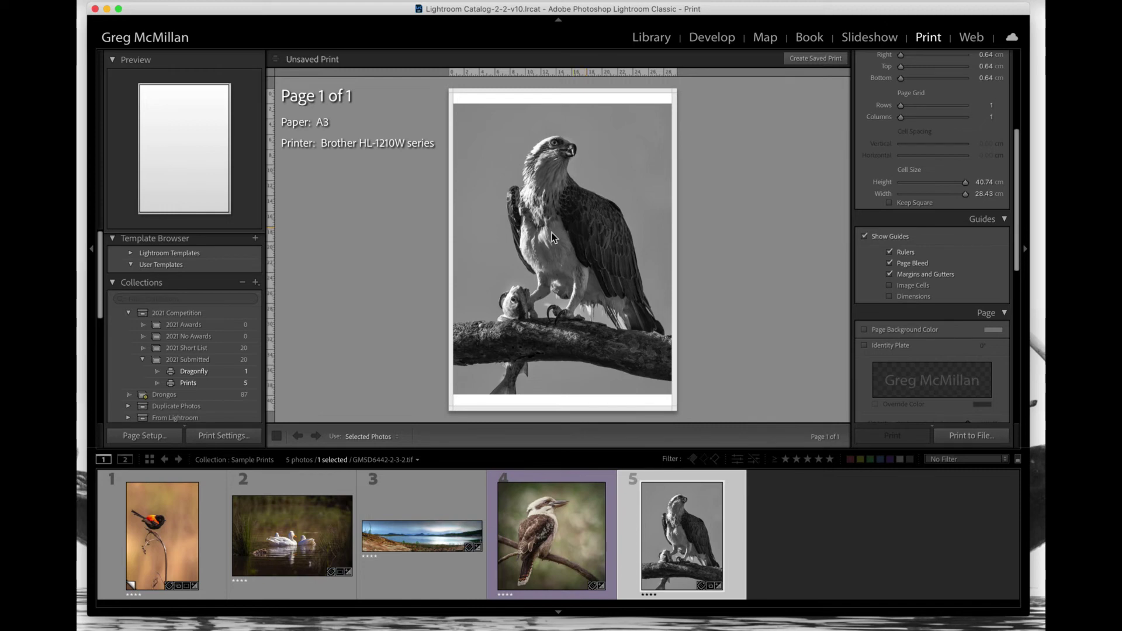
# - Set the osprey photo's paper size to A4 and review the layout's margins and cell size
pyautogui.click(147, 435)
pyautogui.click(614, 224)
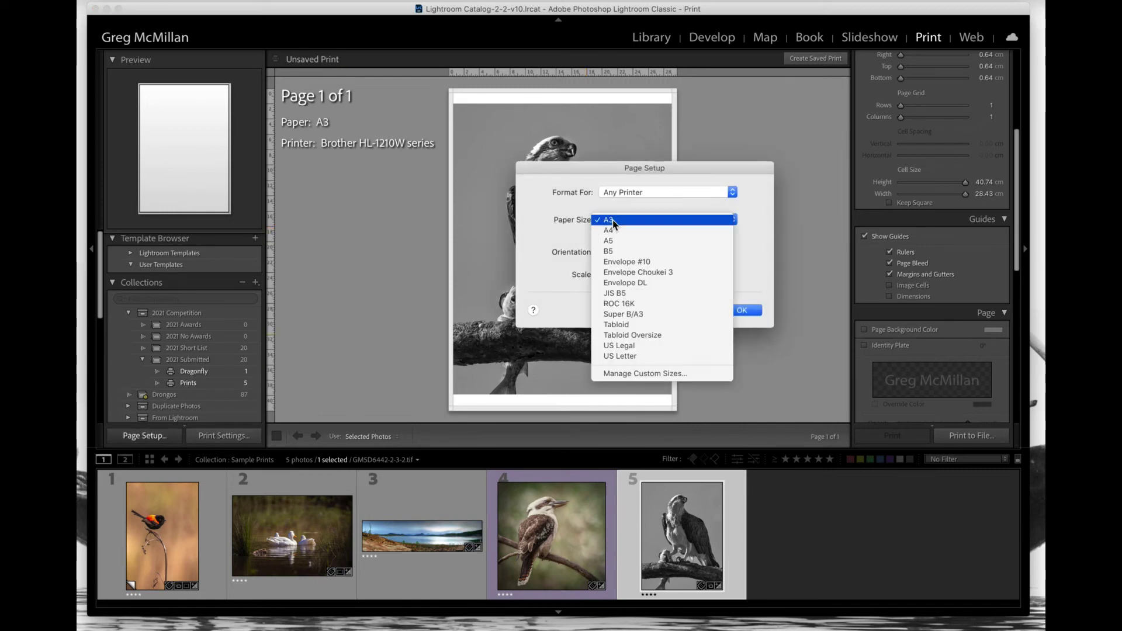
pyautogui.click(622, 240)
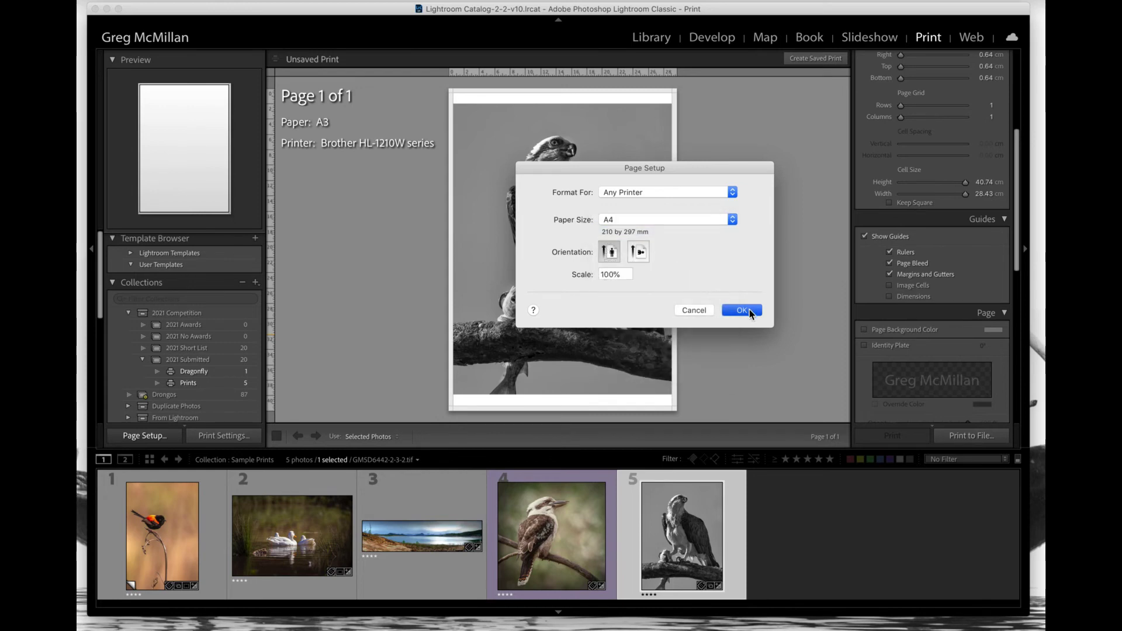
pyautogui.click(741, 310)
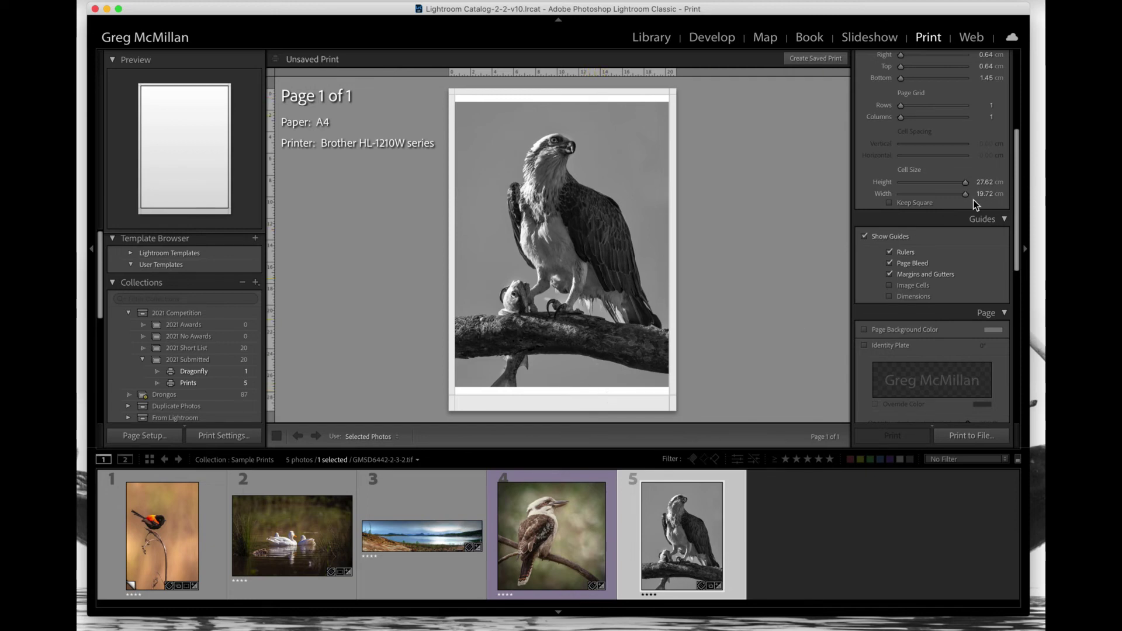
pyautogui.scroll(3, 967, 169)
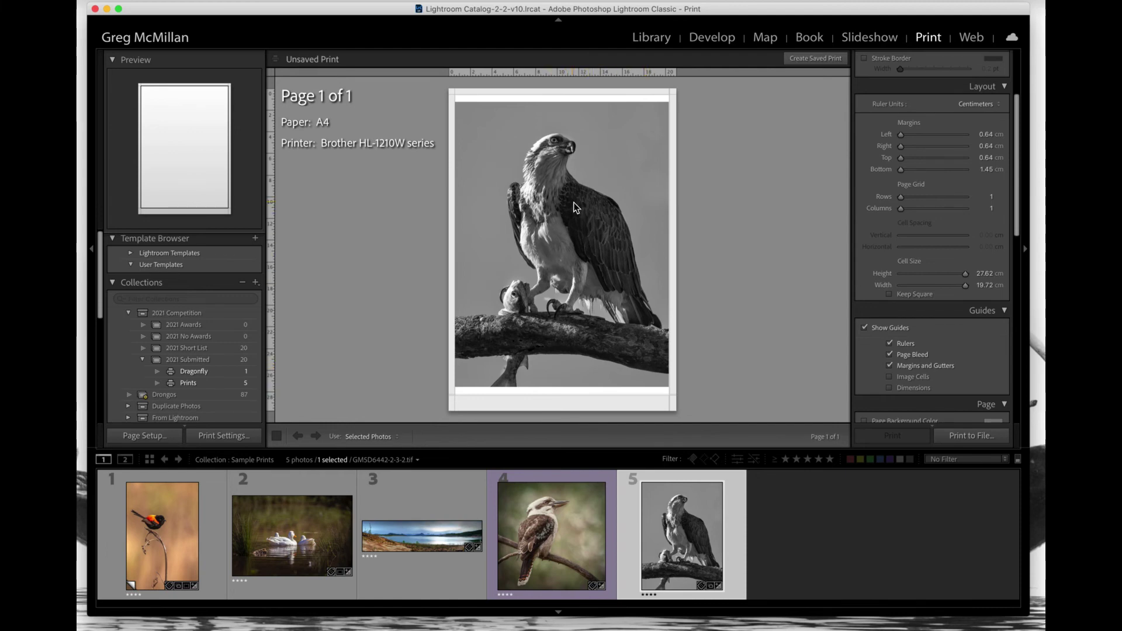
# - Leave the print layout and open the osprey photo in the Develop module
pyautogui.click(663, 44)
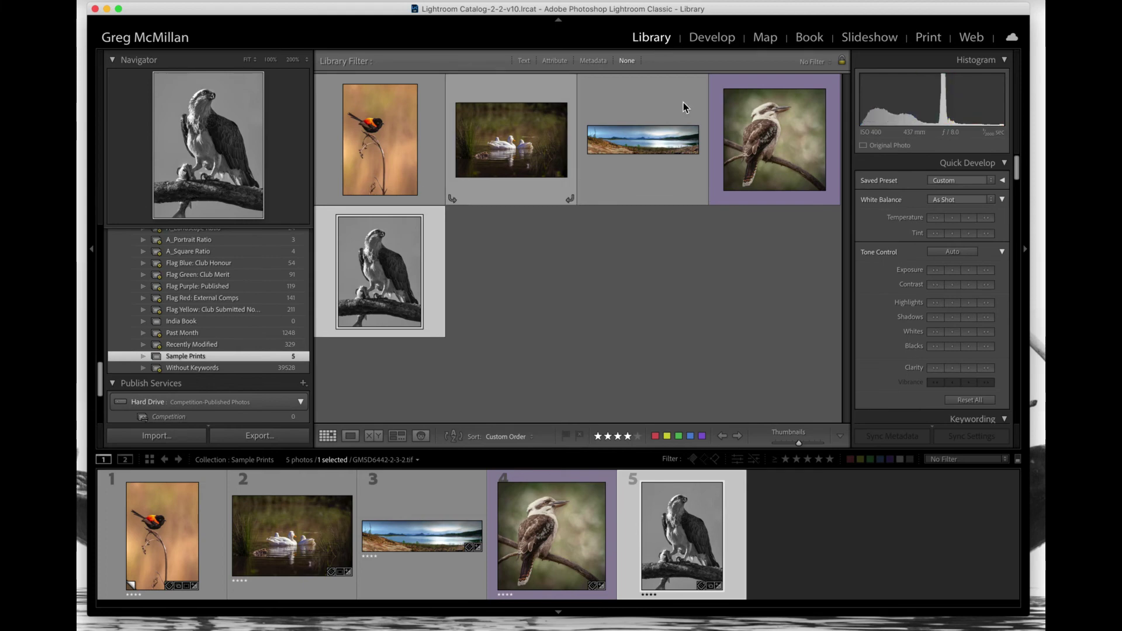
pyautogui.click(714, 38)
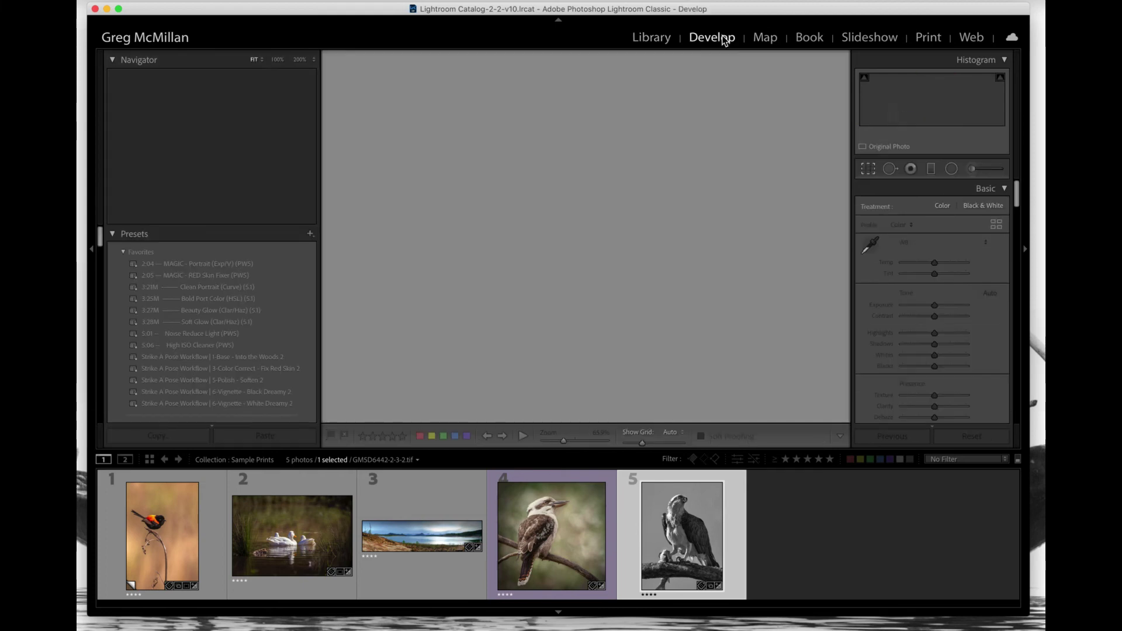
# - Inspect the osprey photo's crop and aspect setting with the Crop tool, close it, and return to the print layout
pyautogui.click(869, 170)
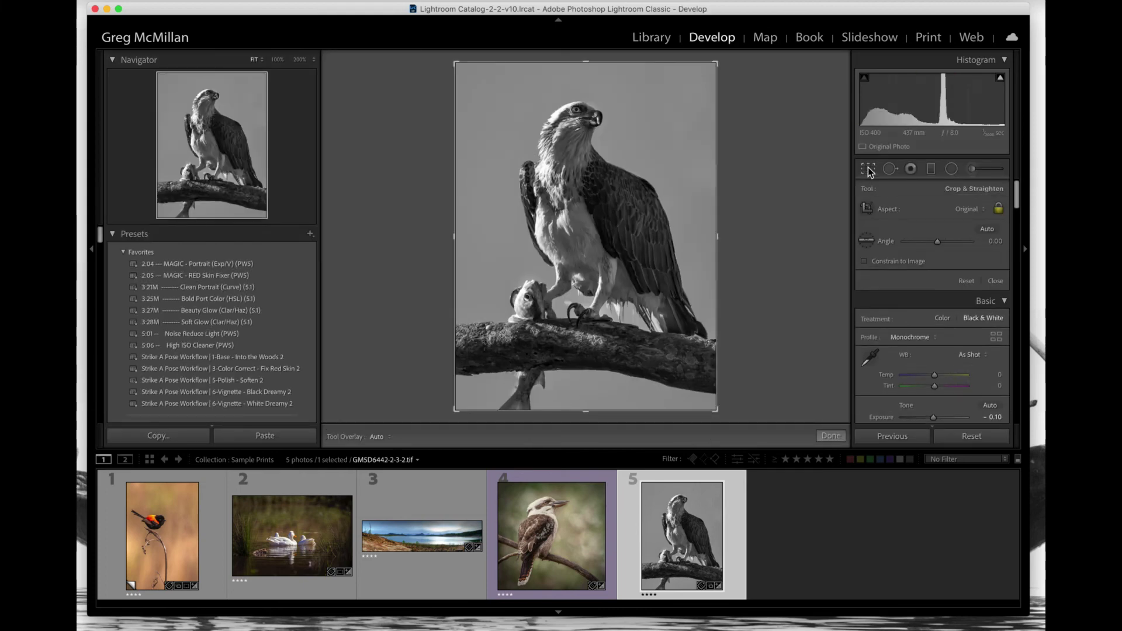
pyautogui.click(830, 437)
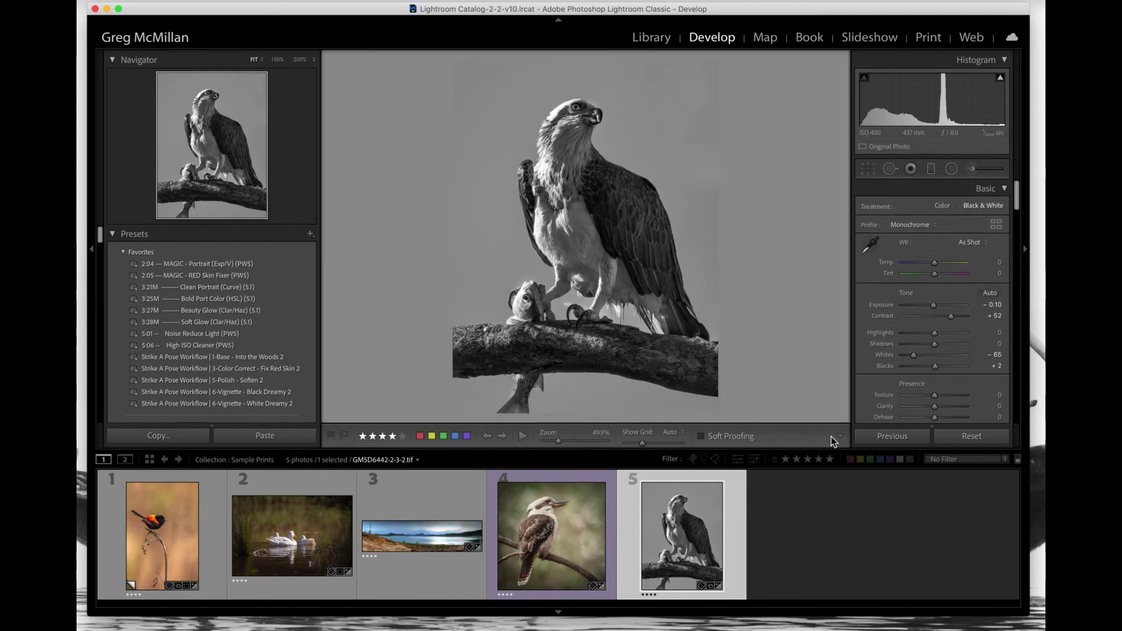
pyautogui.click(928, 37)
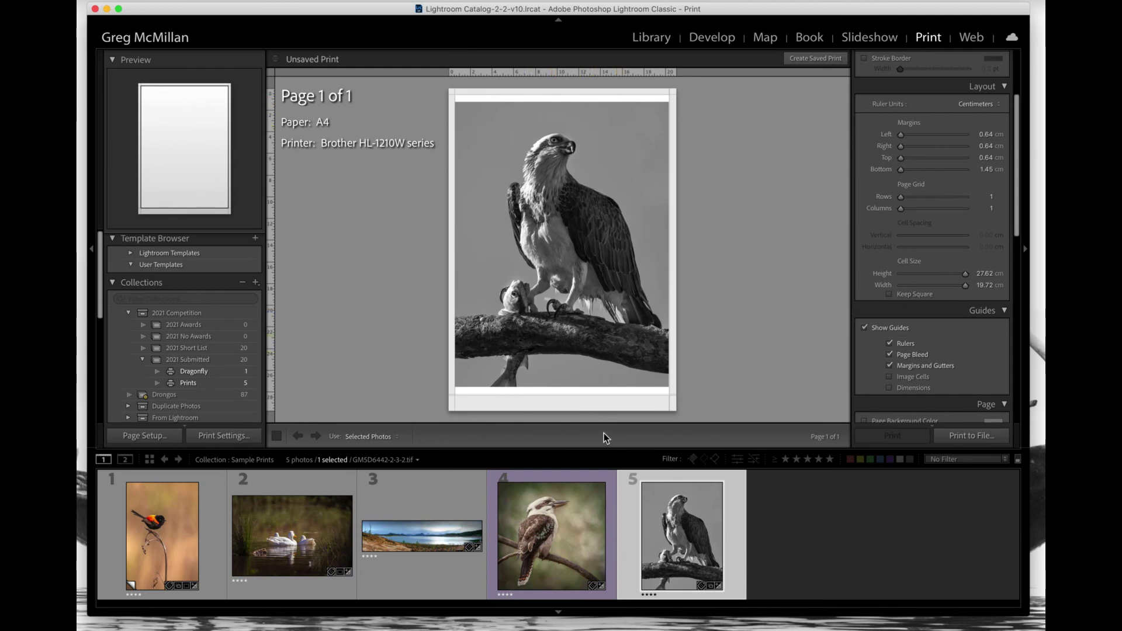
# - Print the osprey layout to a JPEG file named Sample 5 in the Club Prints folder
pyautogui.click(971, 436)
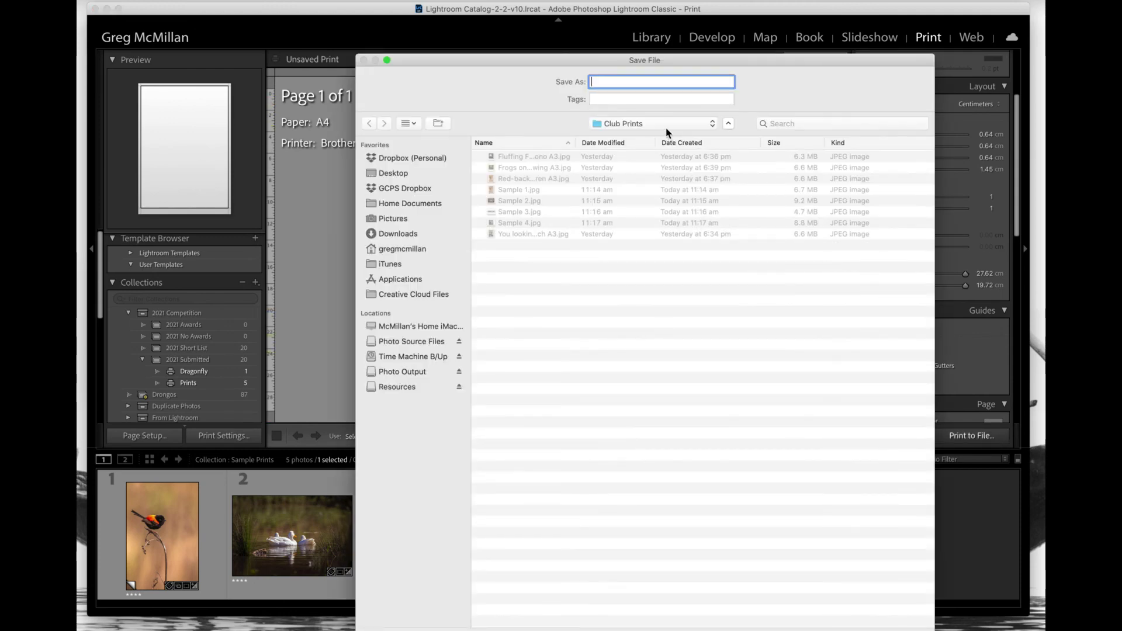
pyautogui.write('Sample 5')
pyautogui.press('Return')
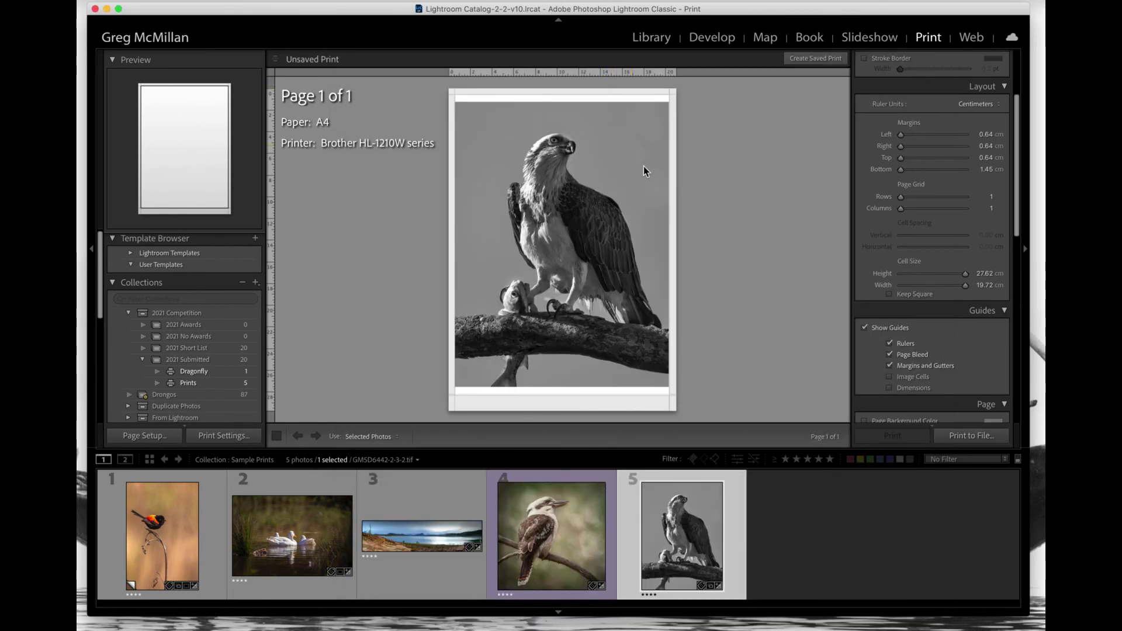
# - Open the A_Portrait Ratio smart collection in the Library and load its photo of pink birds on a bare branch into the print layout
pyautogui.click(652, 37)
pyautogui.click(170, 518)
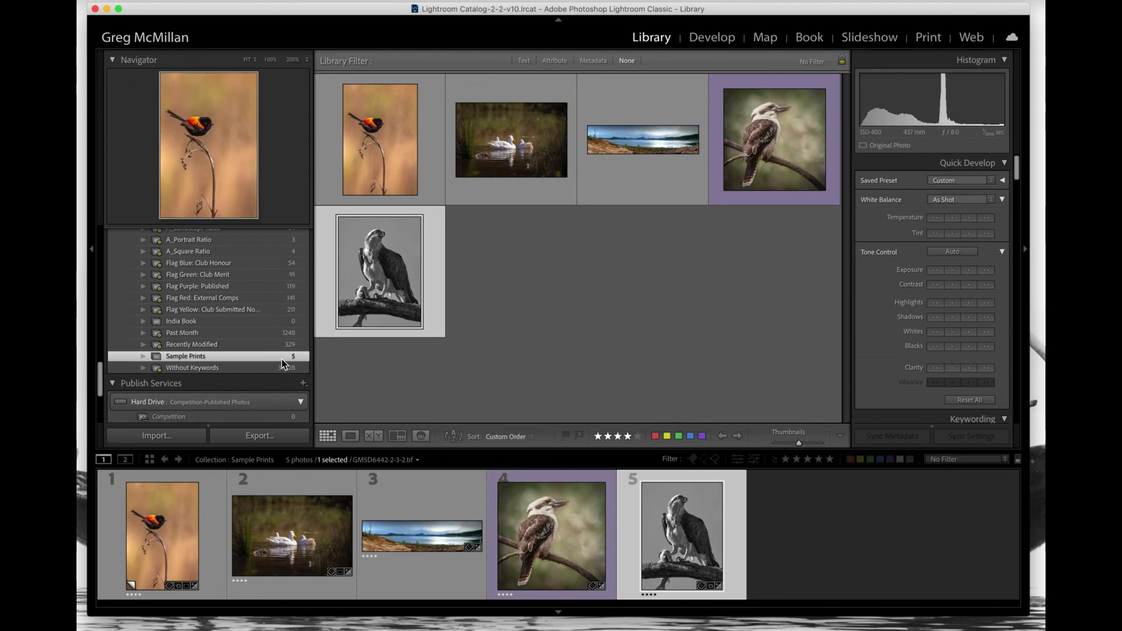
pyautogui.click(271, 238)
pyautogui.click(512, 129)
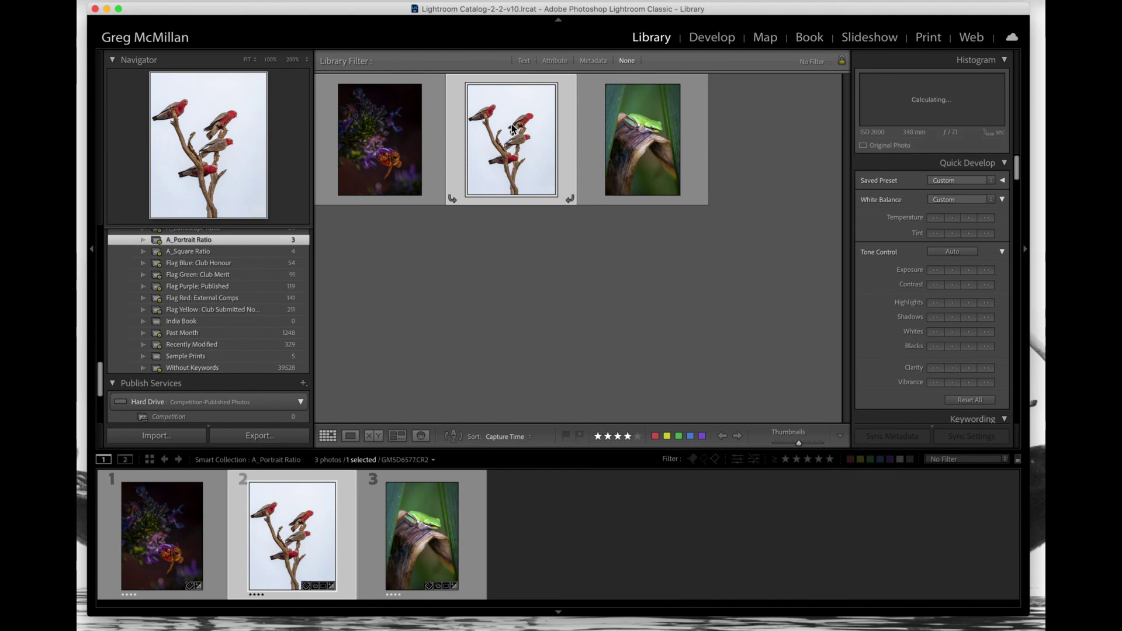
pyautogui.click(929, 38)
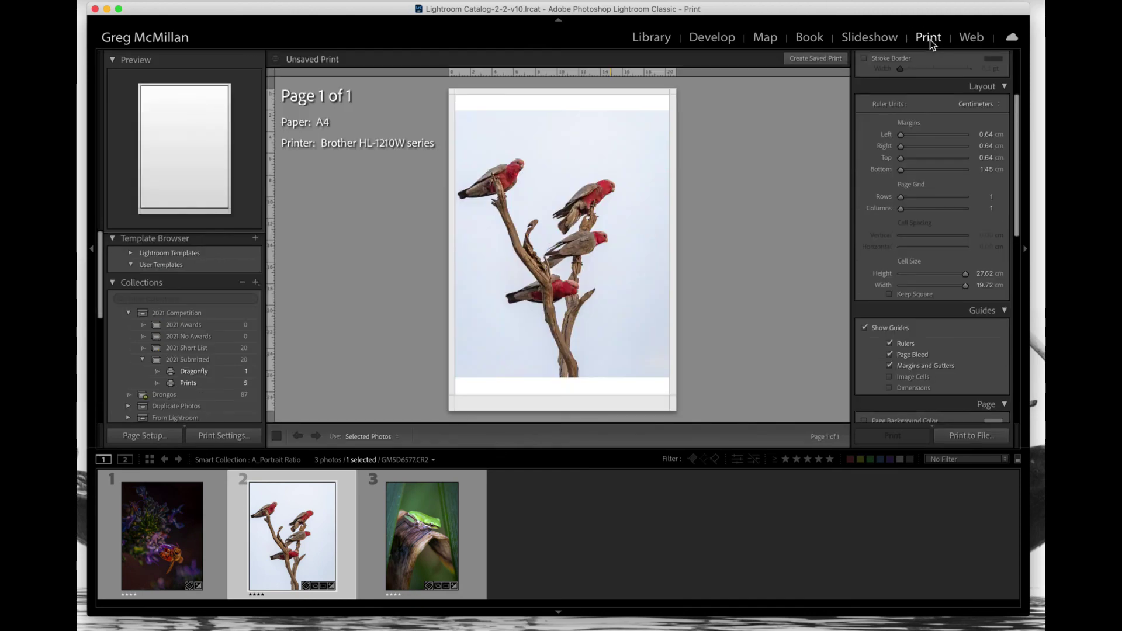
# - Load the green frog photo for printing and set its page to A3 paper in landscape orientation
pyautogui.click(427, 506)
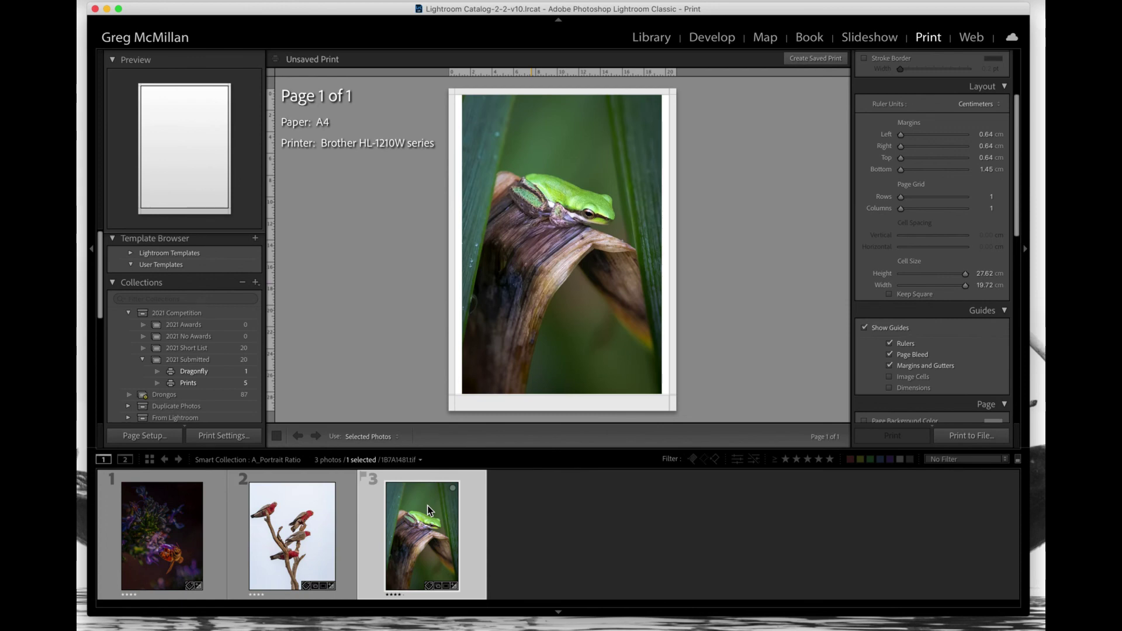
pyautogui.click(131, 442)
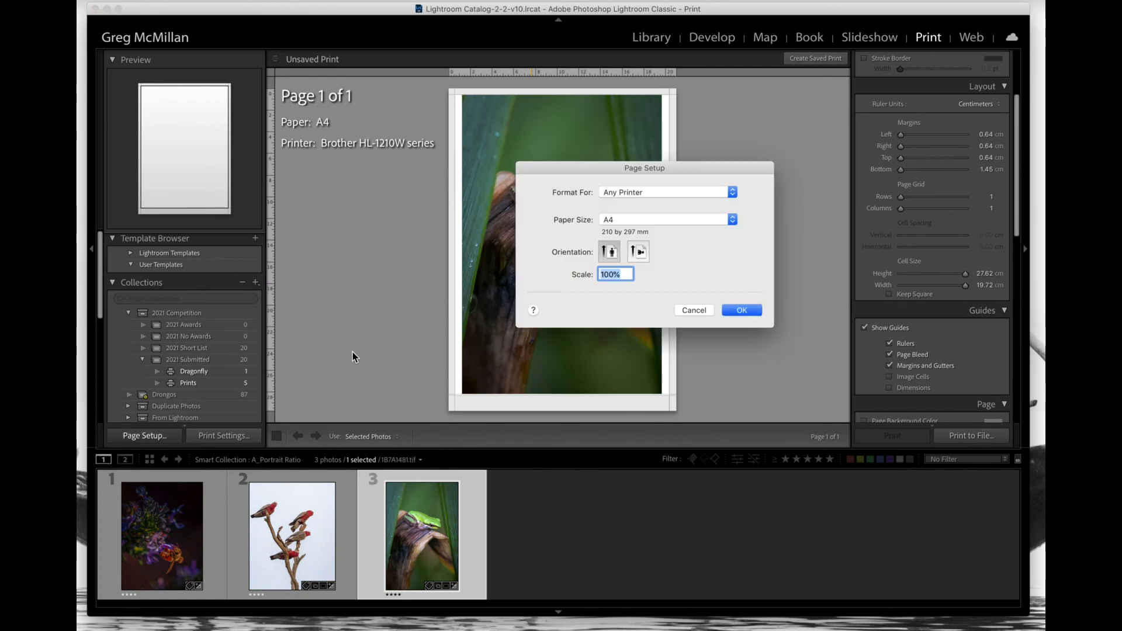
pyautogui.click(629, 221)
pyautogui.click(626, 209)
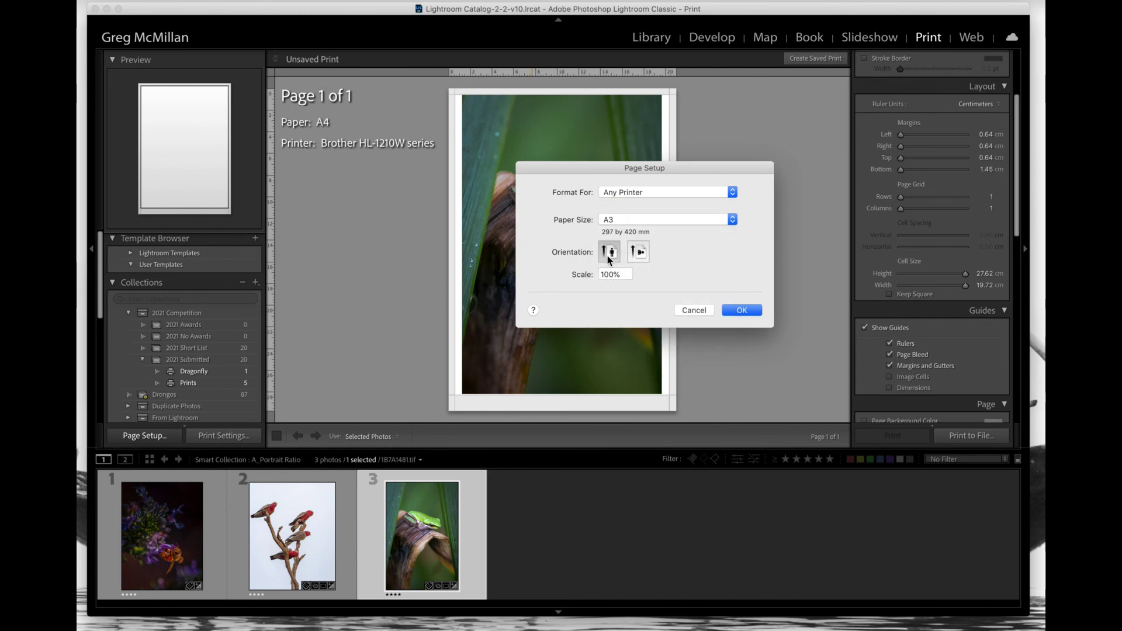
pyautogui.click(638, 252)
pyautogui.click(743, 309)
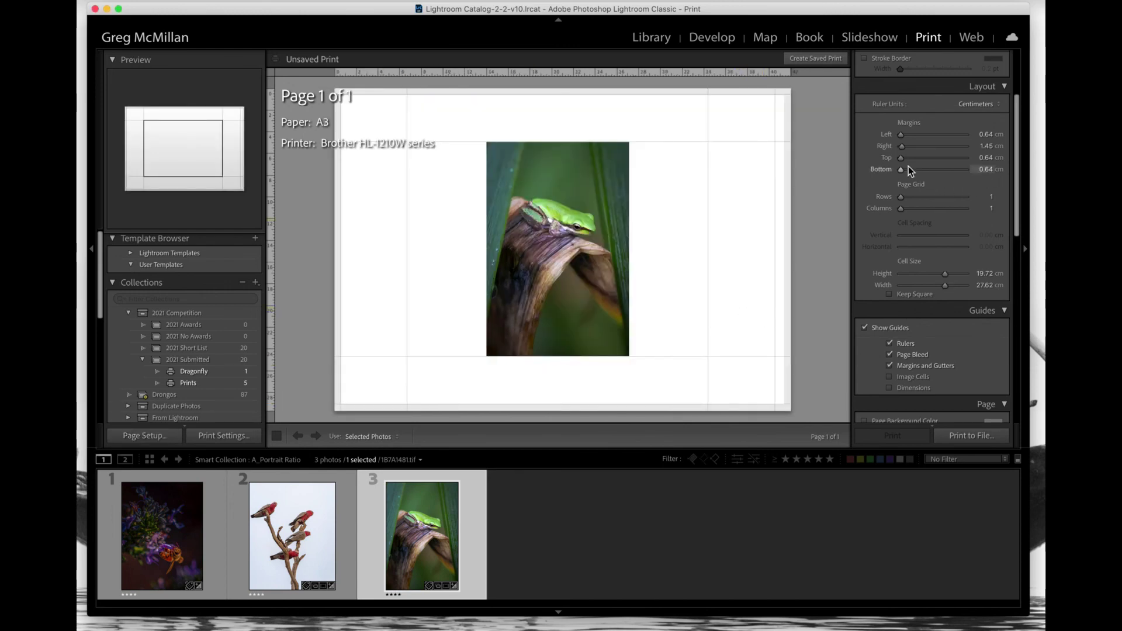
# - Enlarge the frog photo's cell to 28.43 cm high by 39.93 cm wide and switch the A3 page to portrait orientation
pyautogui.moveTo(945, 274); pyautogui.dragTo(987, 287)
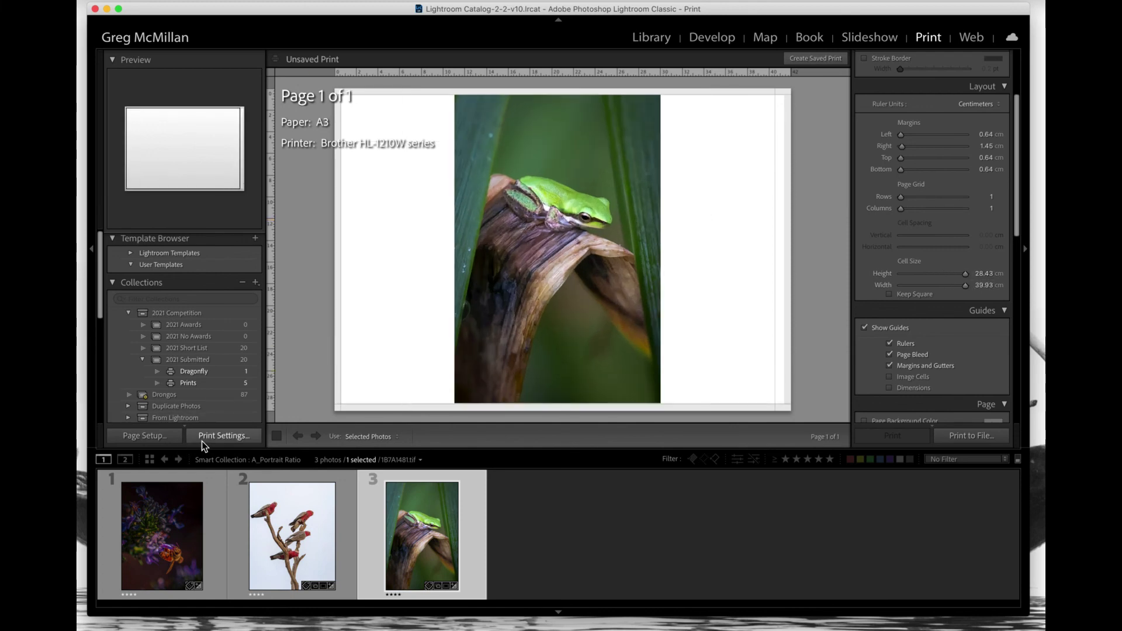
pyautogui.click(153, 440)
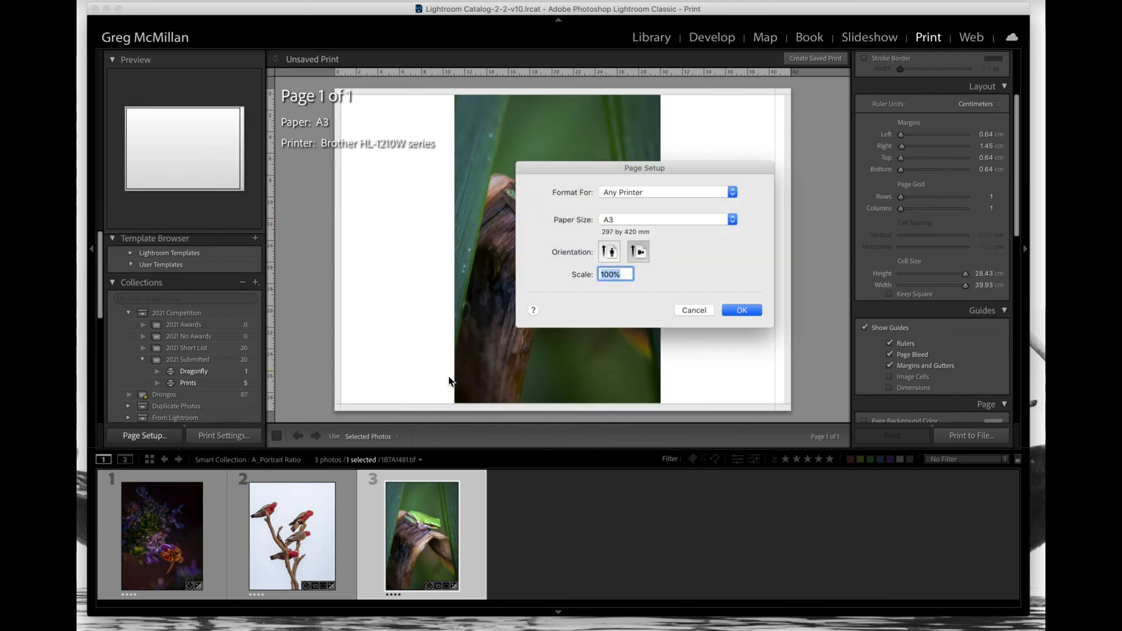
pyautogui.click(607, 253)
pyautogui.click(750, 310)
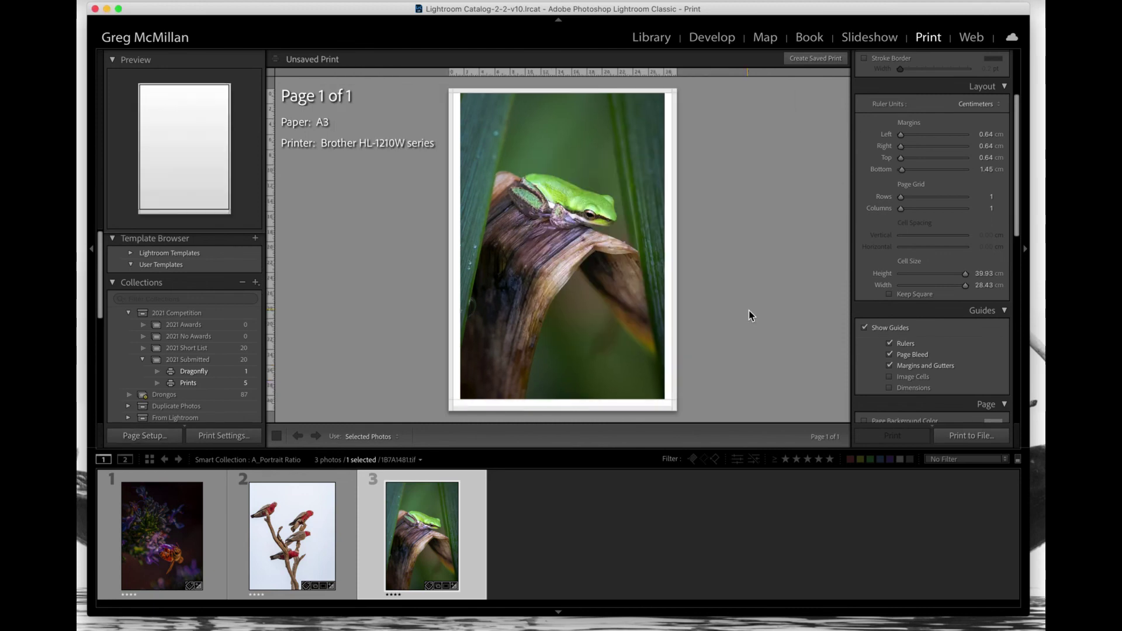
pyautogui.scroll(-3, 917, 261)
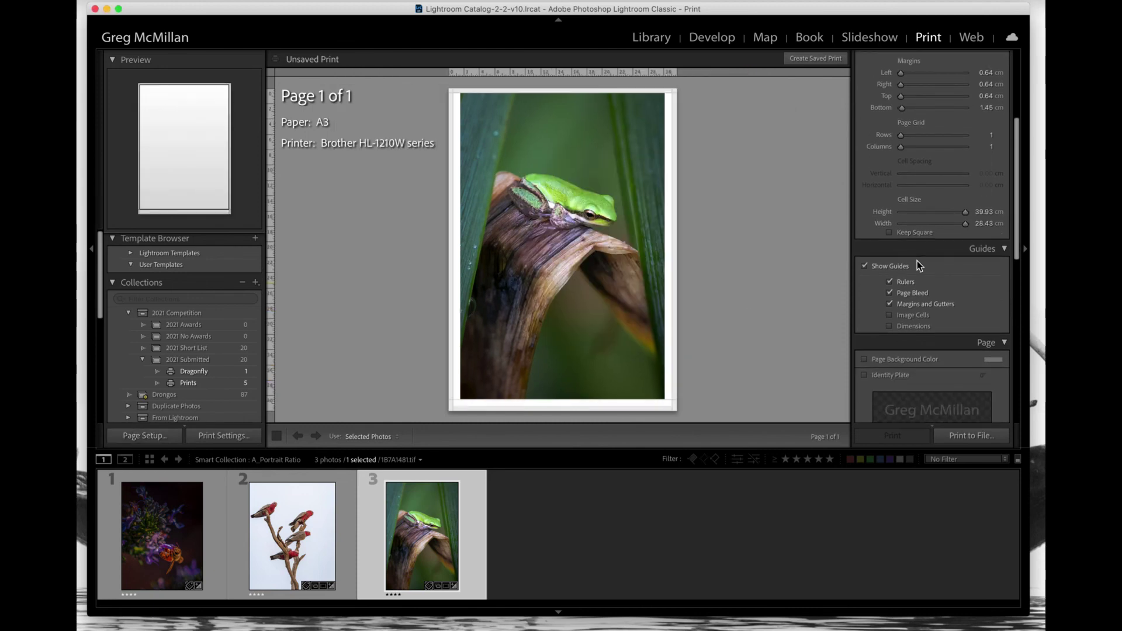